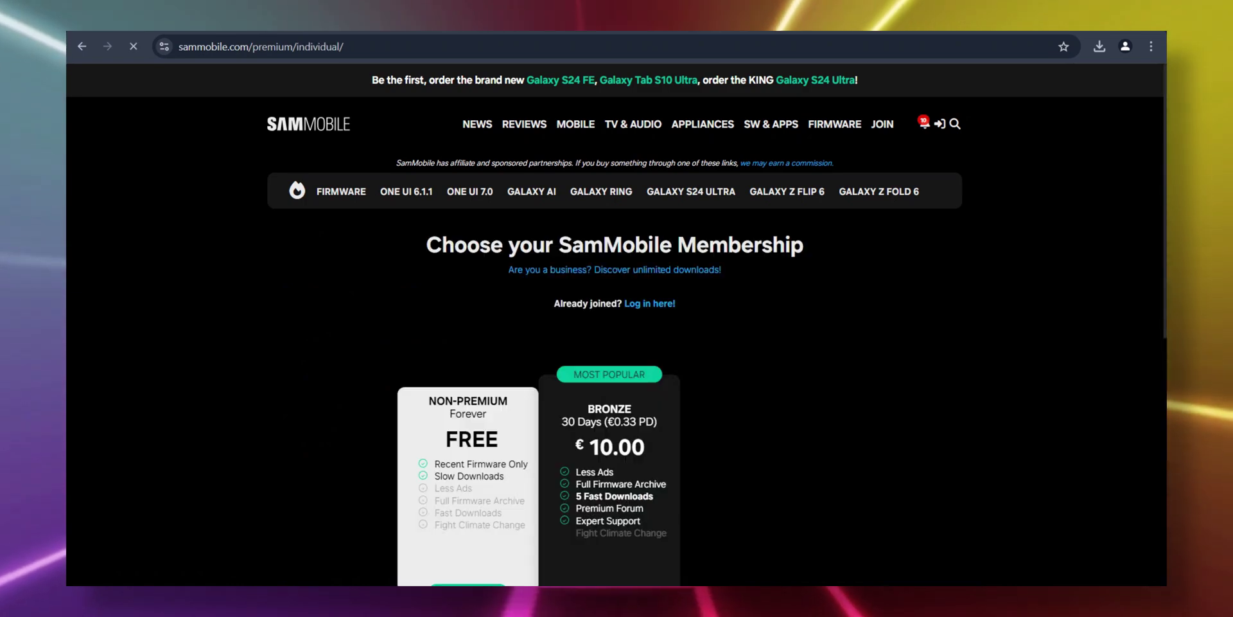
scroll(617, 353, "down", 2)
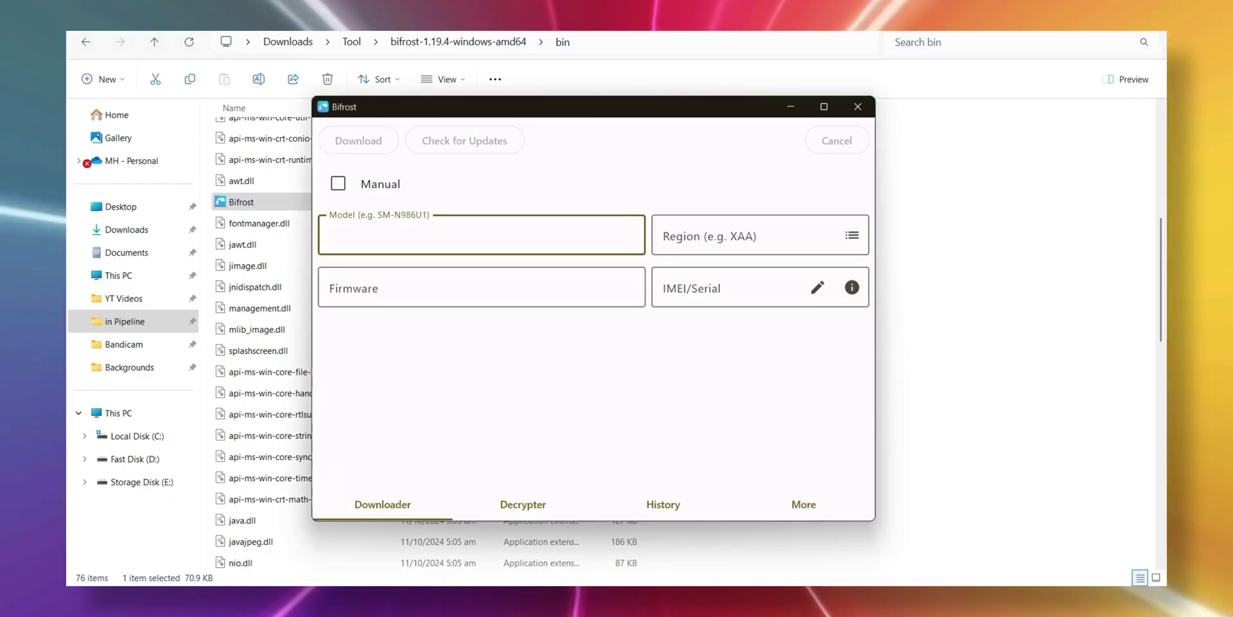
Enter model SM-G950N and region SKC in the Bifrost downloader and check for updates
type("SM-G950N")
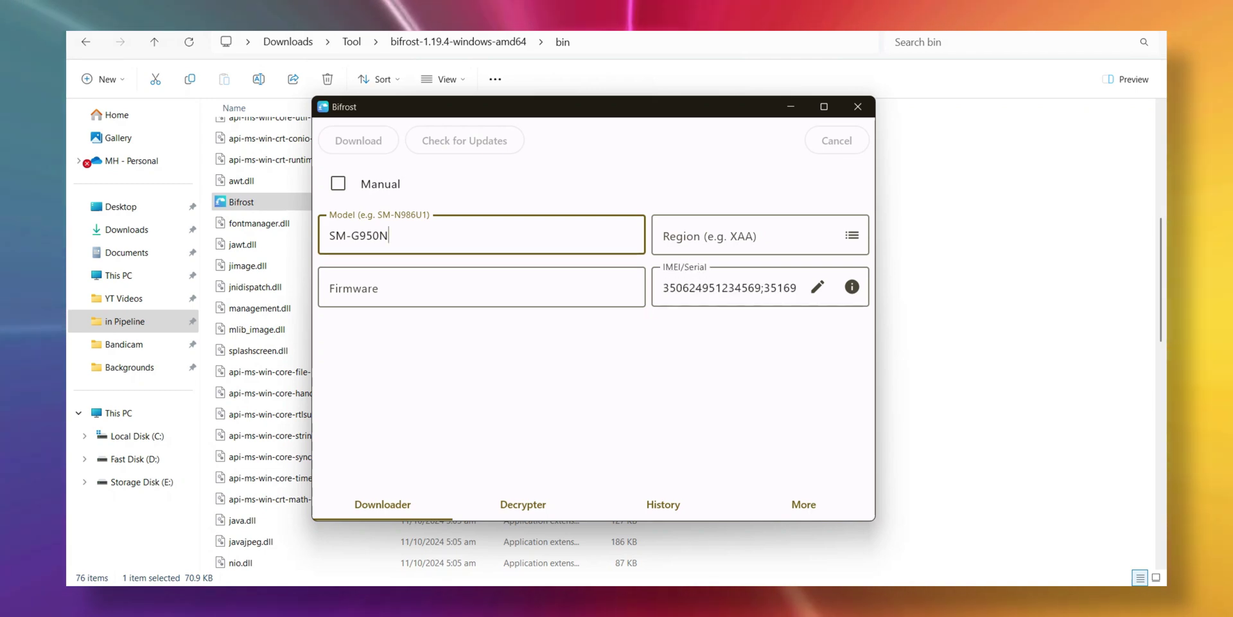
type("SKC")
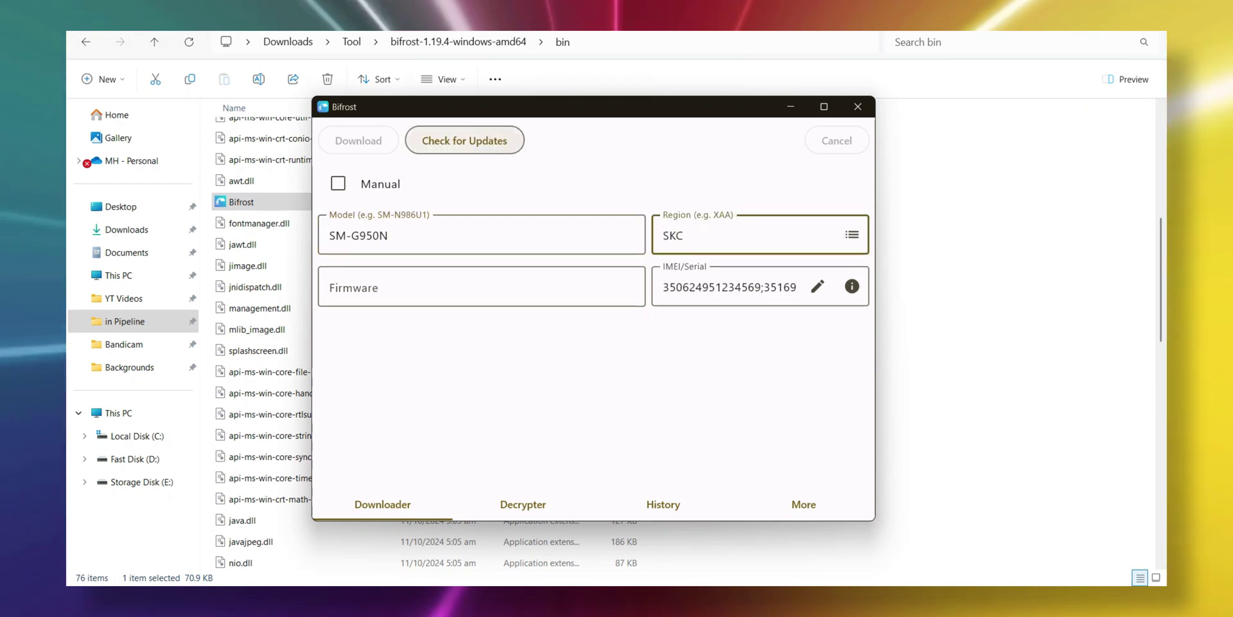
key("Return")
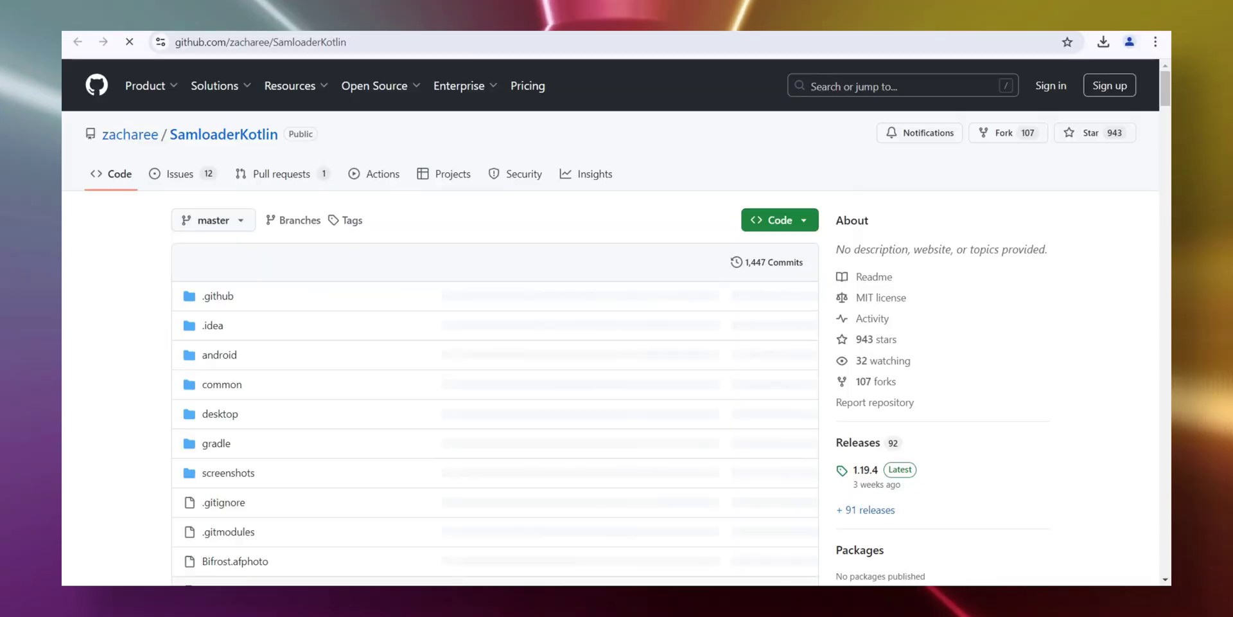
Download bifrost-1.19.4-windows-amd64.zip from the 1.19.4 release of the SamloaderKotlin repository on GitHub
scroll(494, 321, "down", 14)
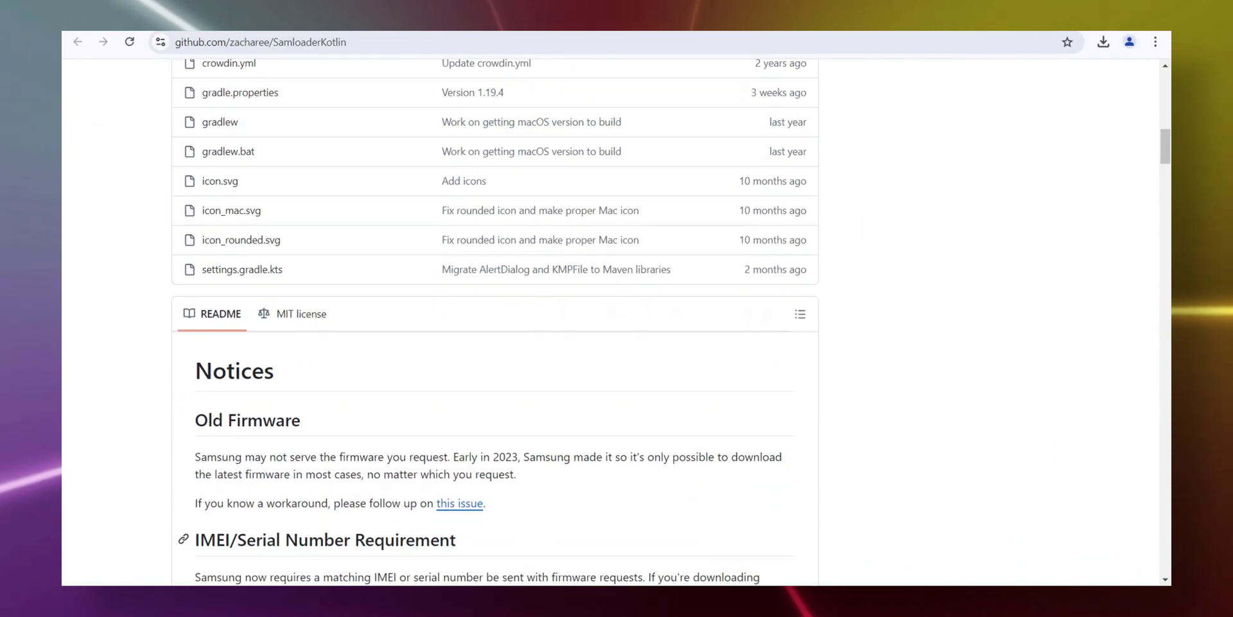
scroll(495, 322, "down", 7)
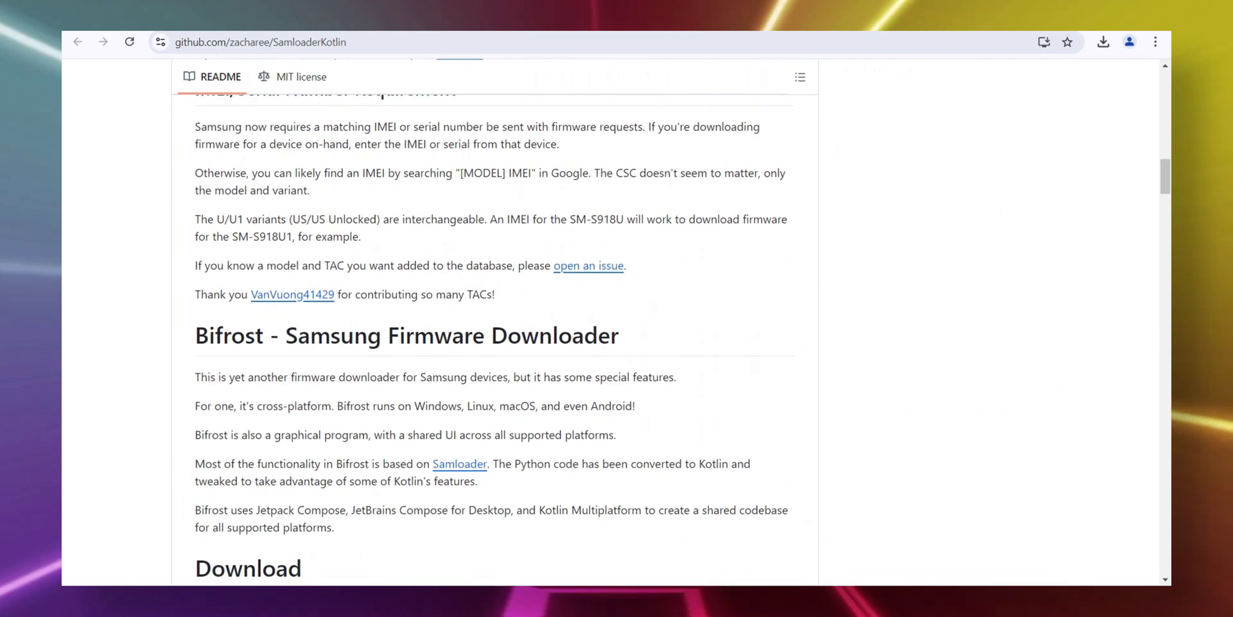
scroll(495, 321, "up", 18)
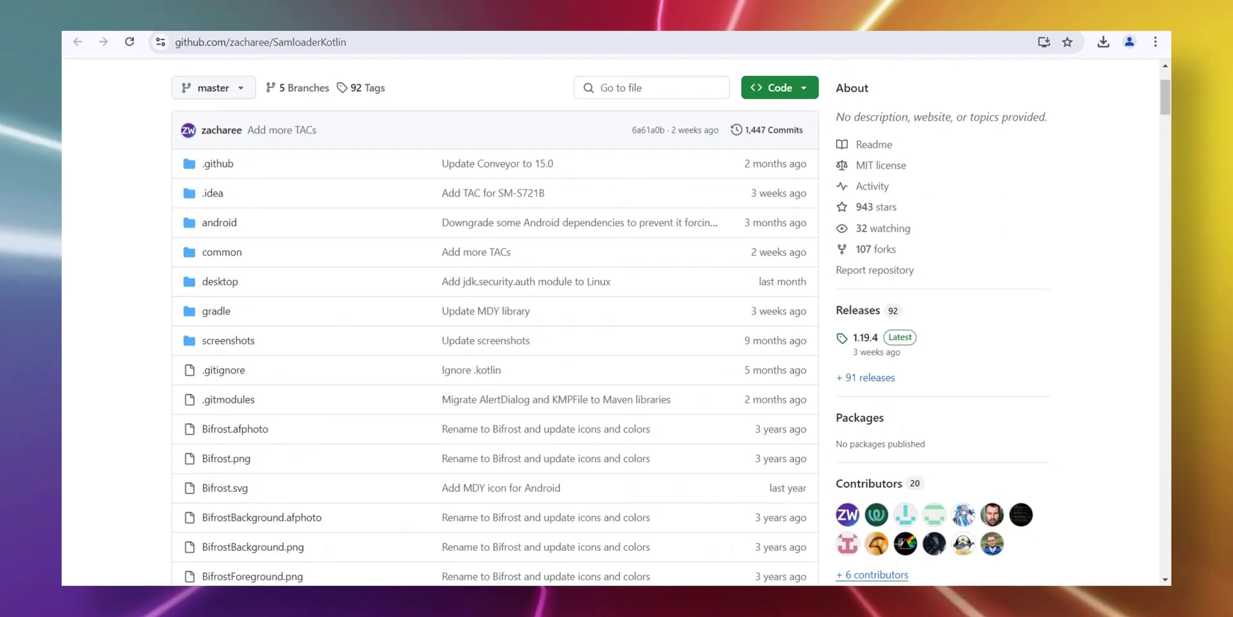
scroll(495, 321, "up", 2)
scroll(865, 509, "up", 1)
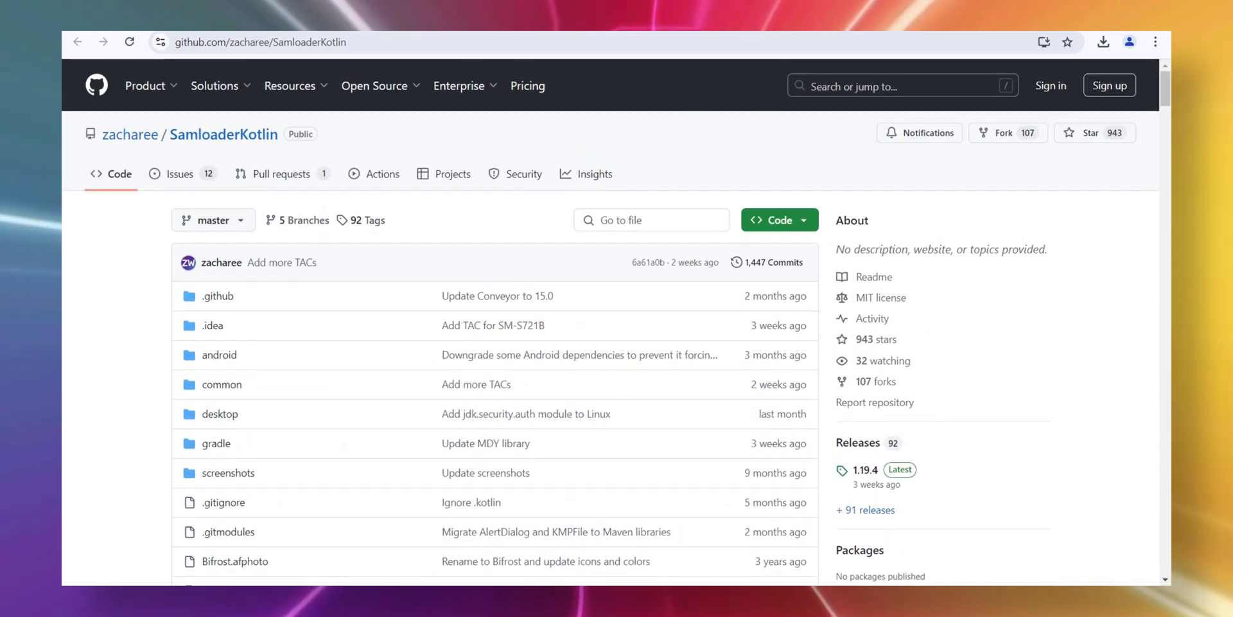
left_click(865, 509)
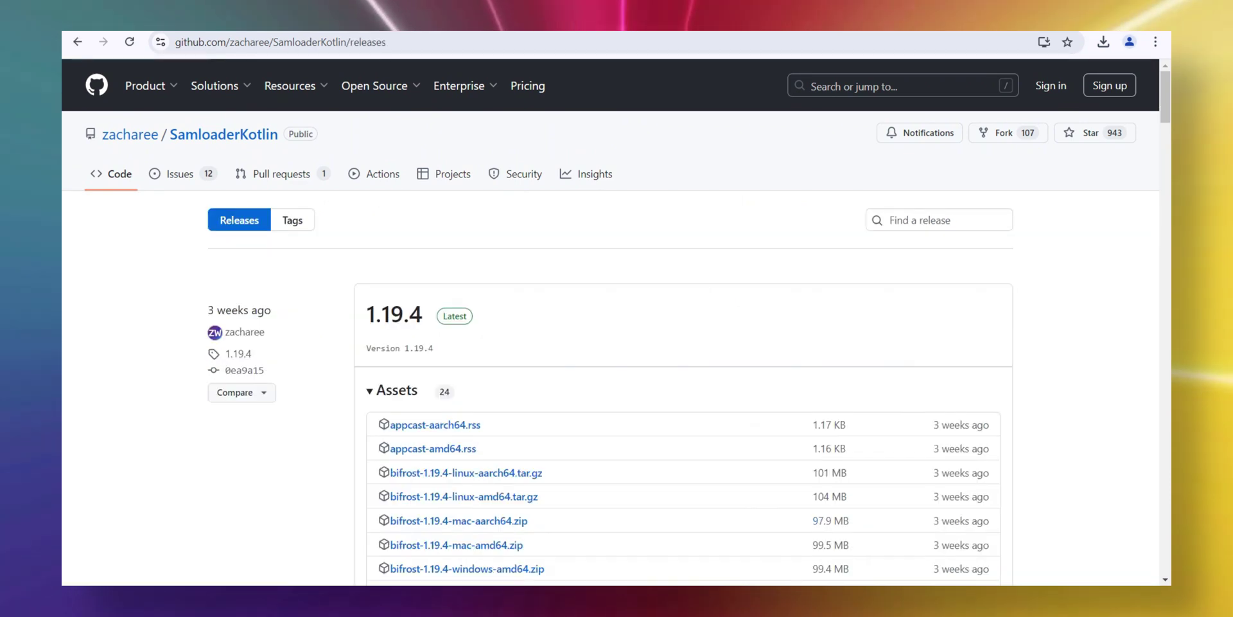
scroll(617, 321, "down", 3)
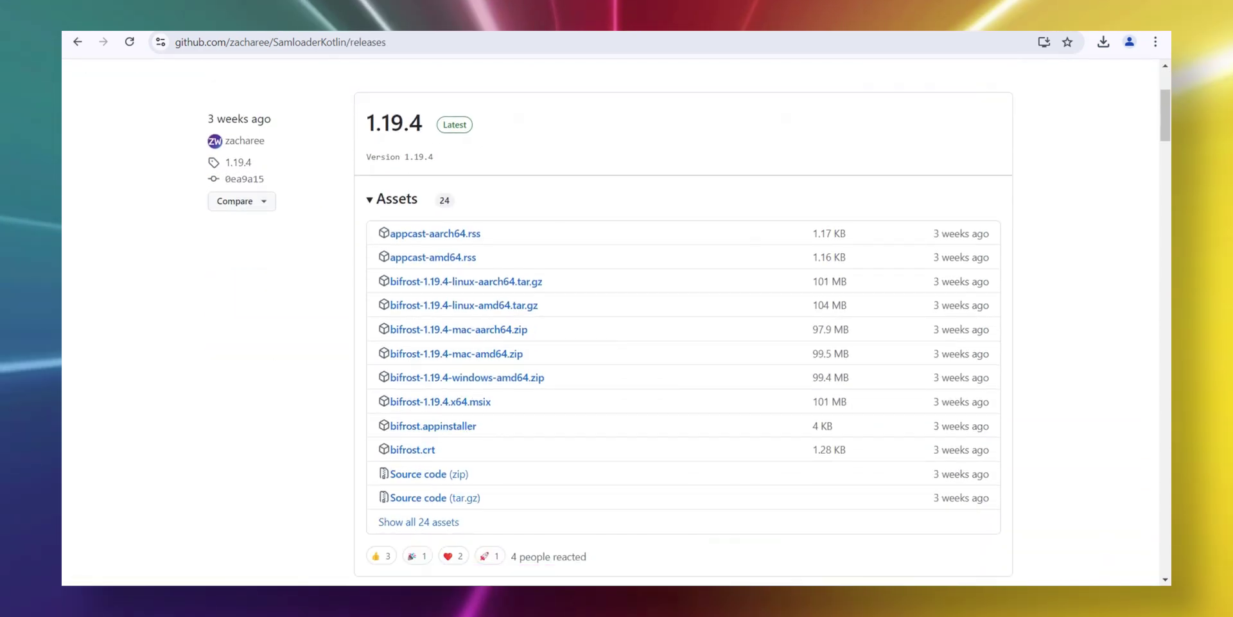
left_click(467, 377)
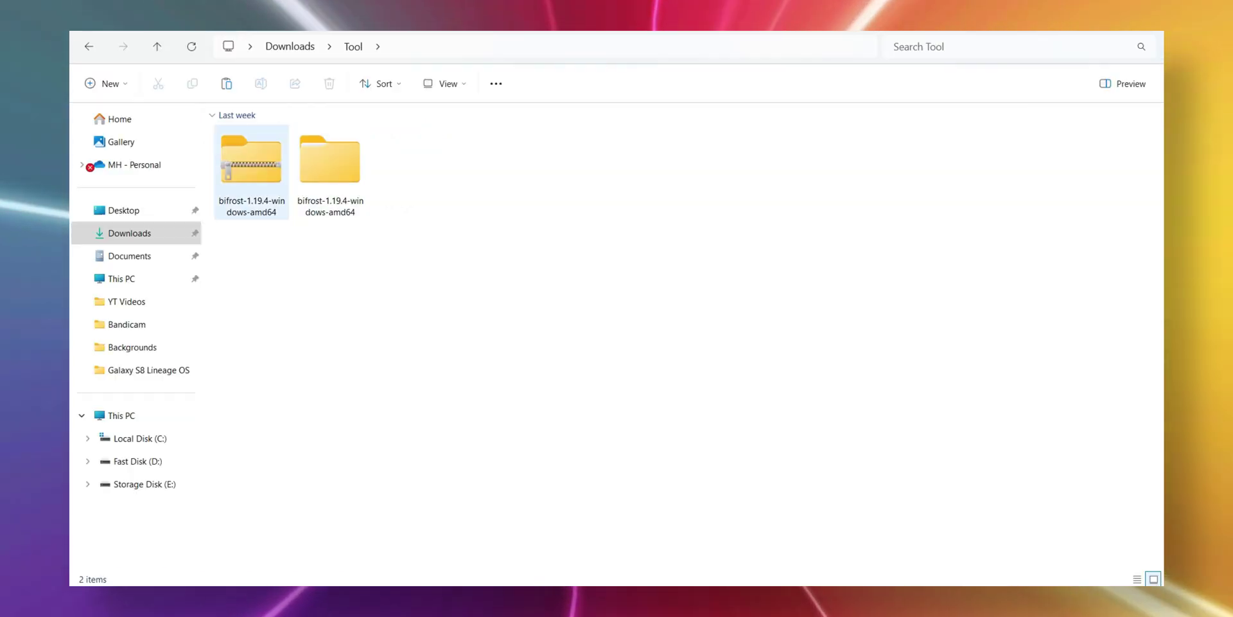
Launch Bifrost from the bin folder inside the extracted bifrost-1.19.4-windows-amd64 folder in Downloads\Tool
right_click(256, 134)
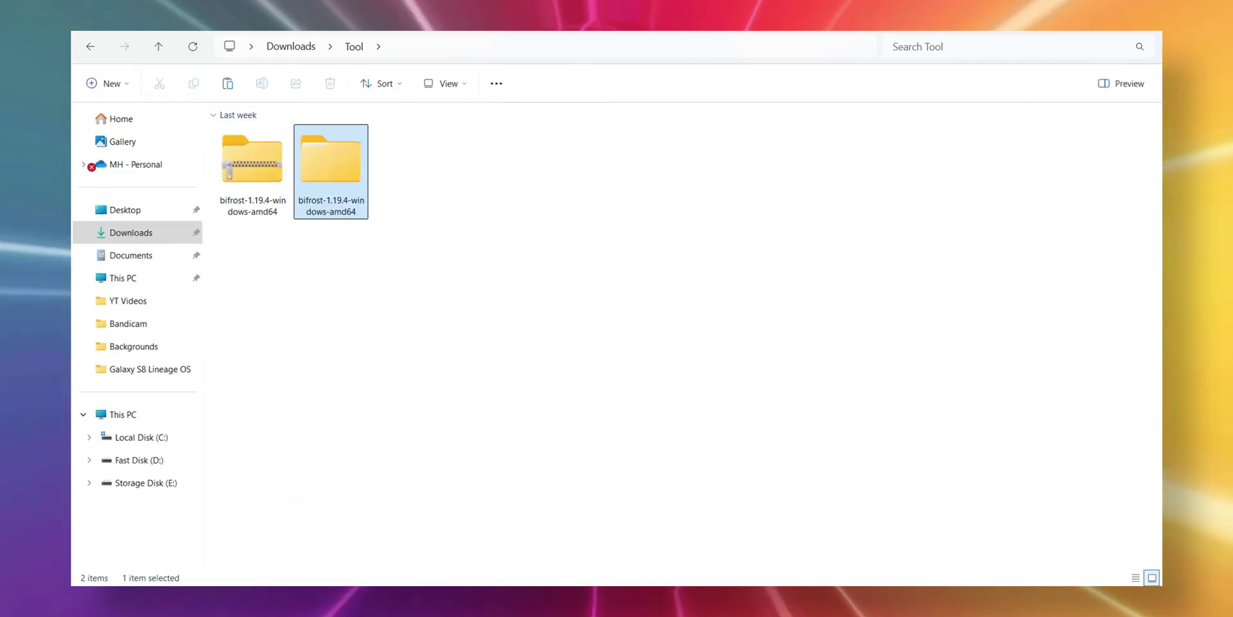
double_click(330, 165)
double_click(257, 131)
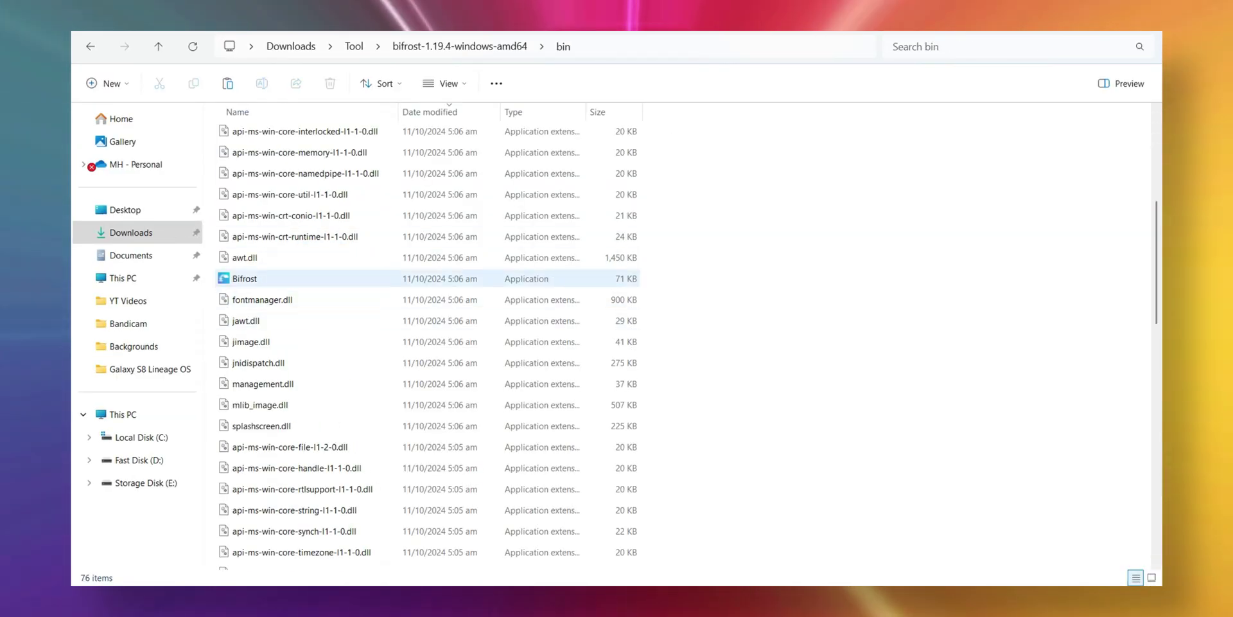
double_click(244, 278)
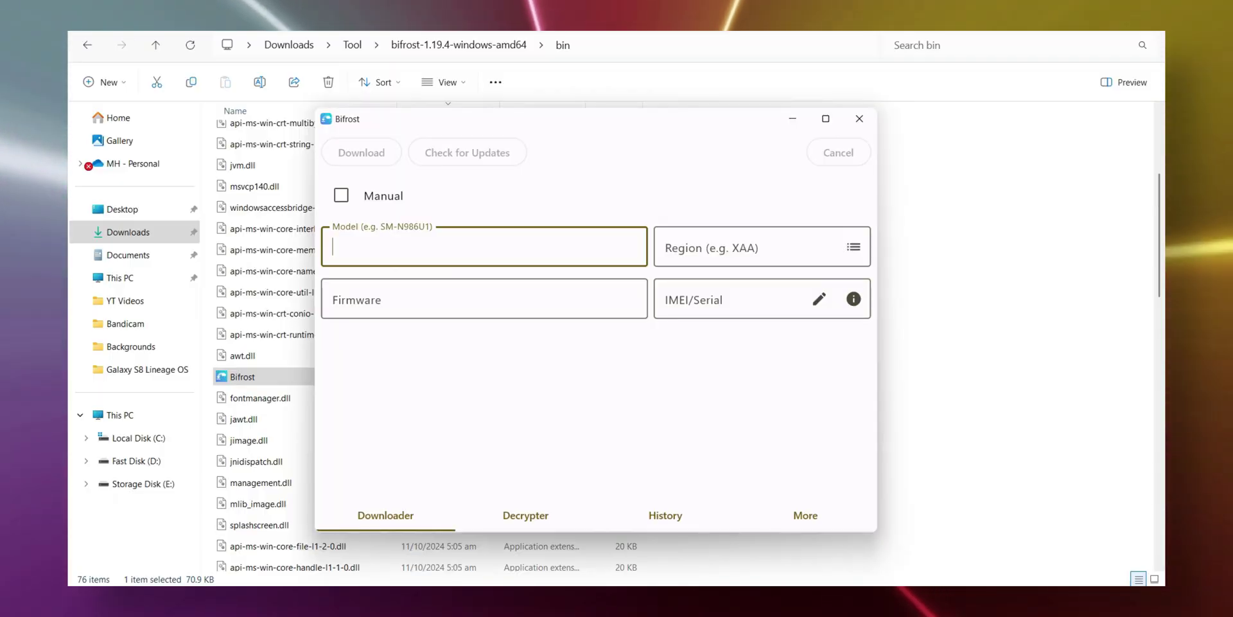
Request the firmware for model SM-G960F and region 3IE, and start its download into the Downloads folder
type("SM-")
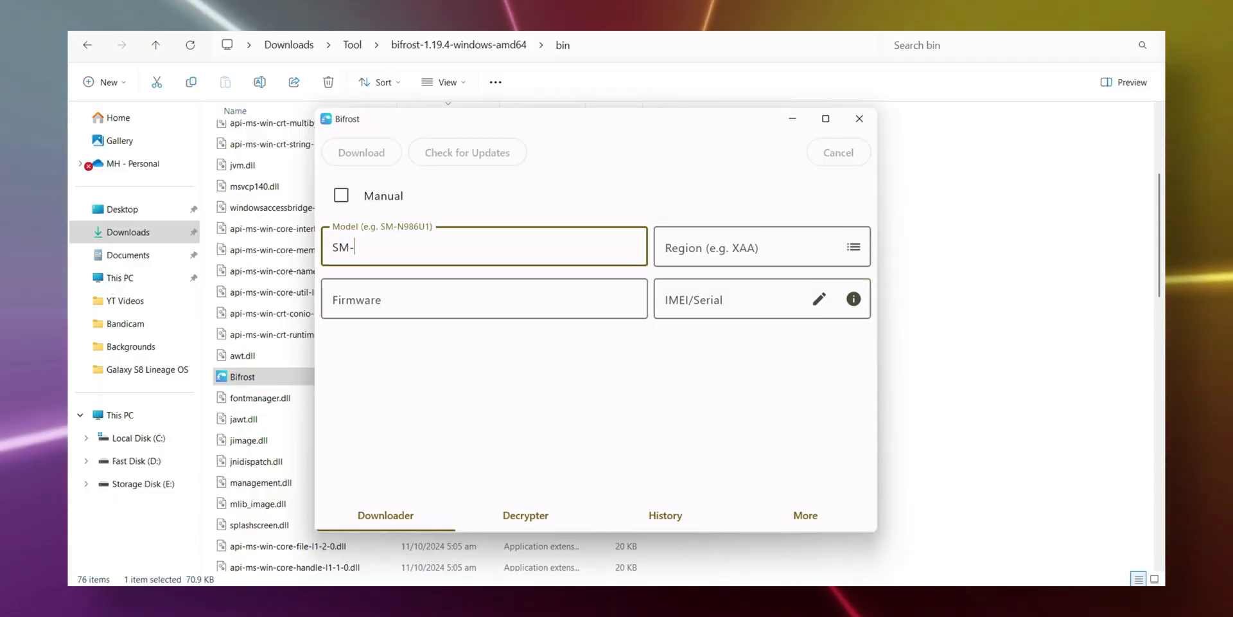
type("G960F")
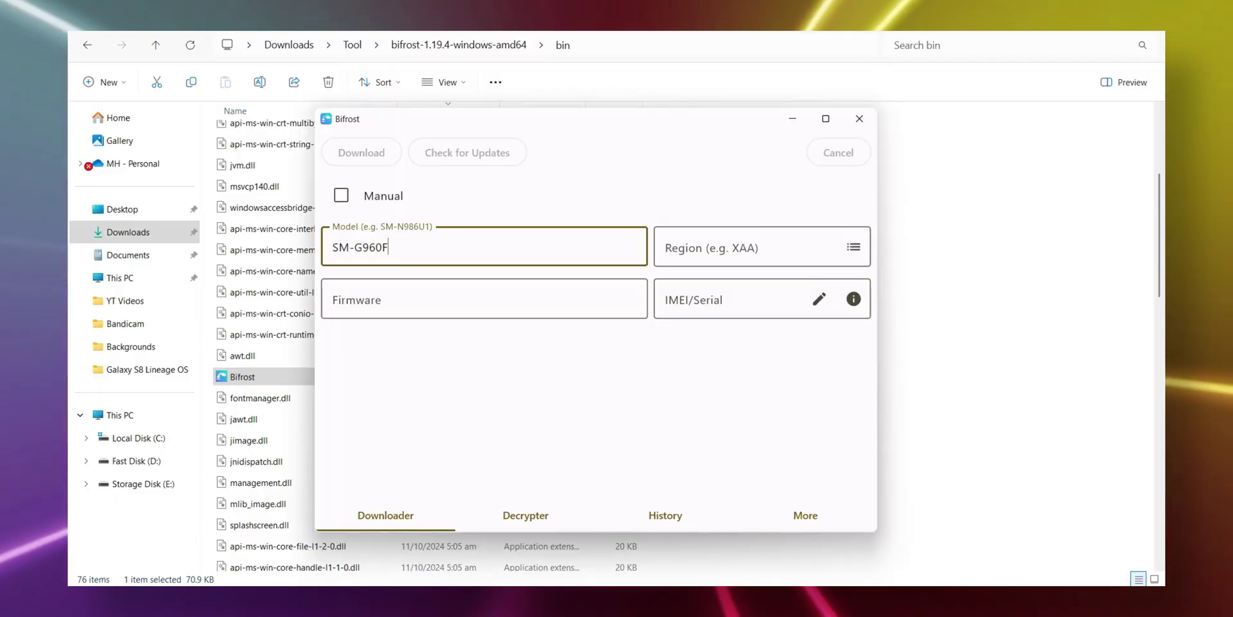
key("Tab")
type("3IE")
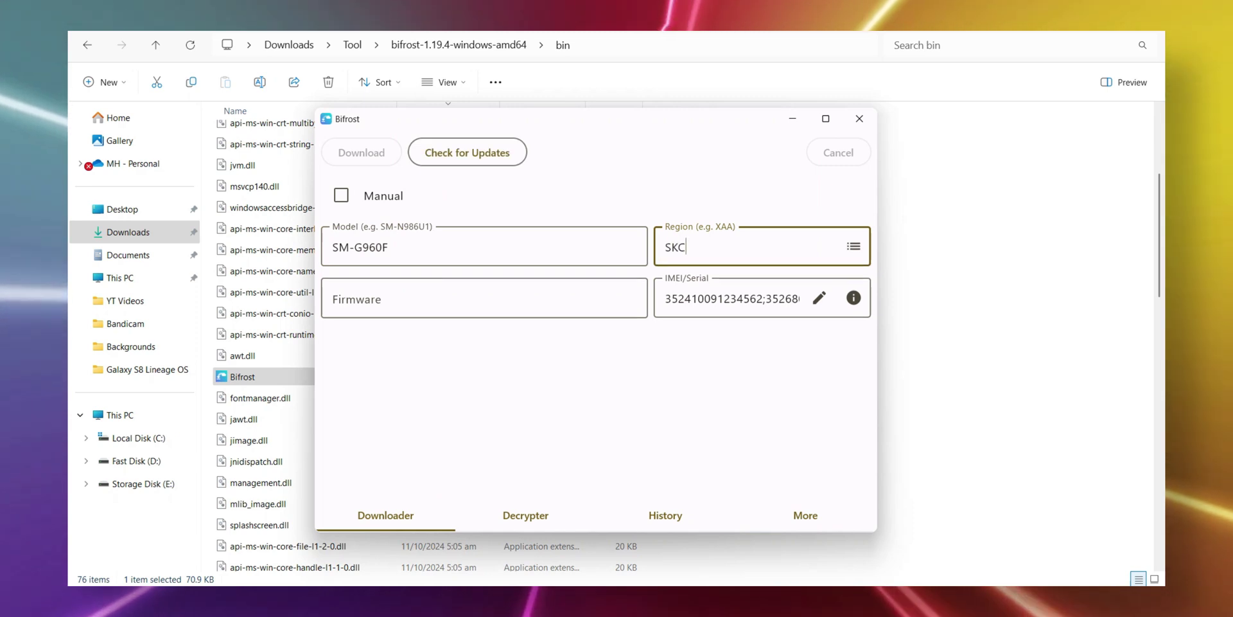
key("Return")
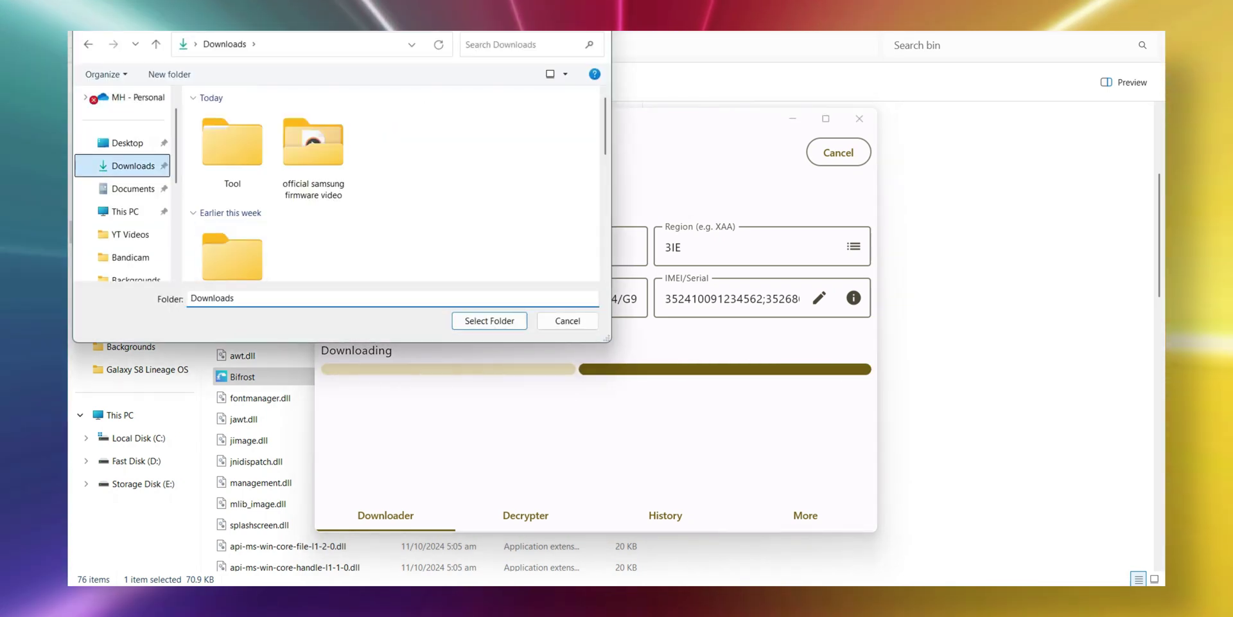
key("Return")
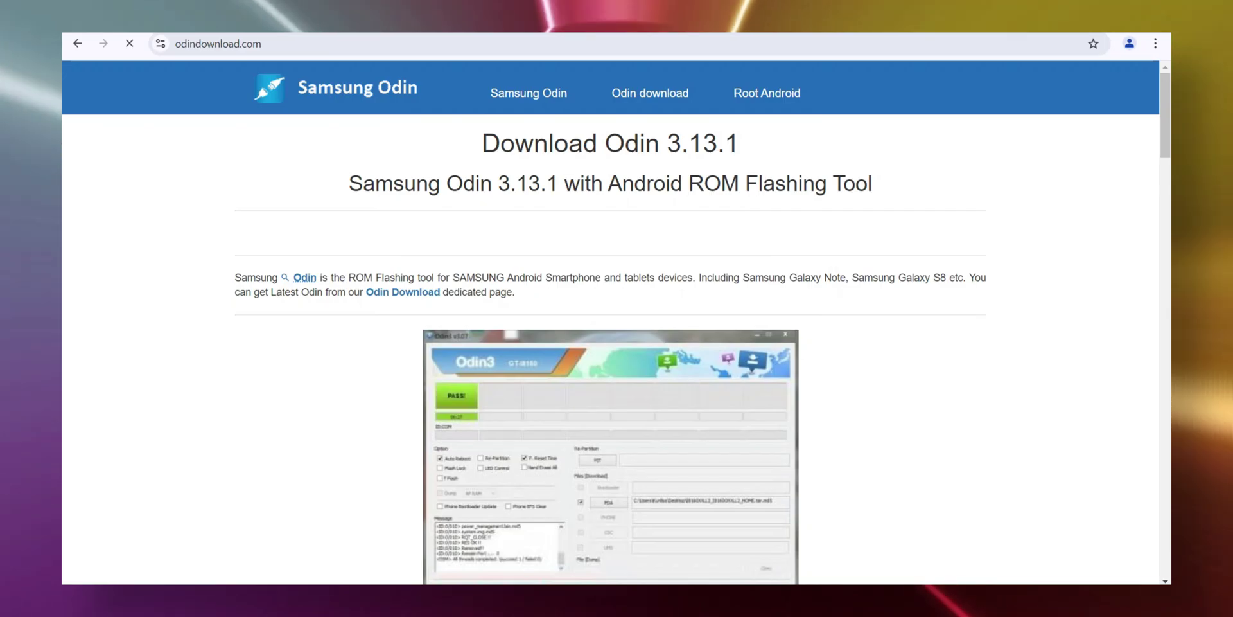
Look through the Odin download site and Samsung's Android USB driver page
scroll(616, 321, "down", 4)
scroll(617, 321, "down", 1)
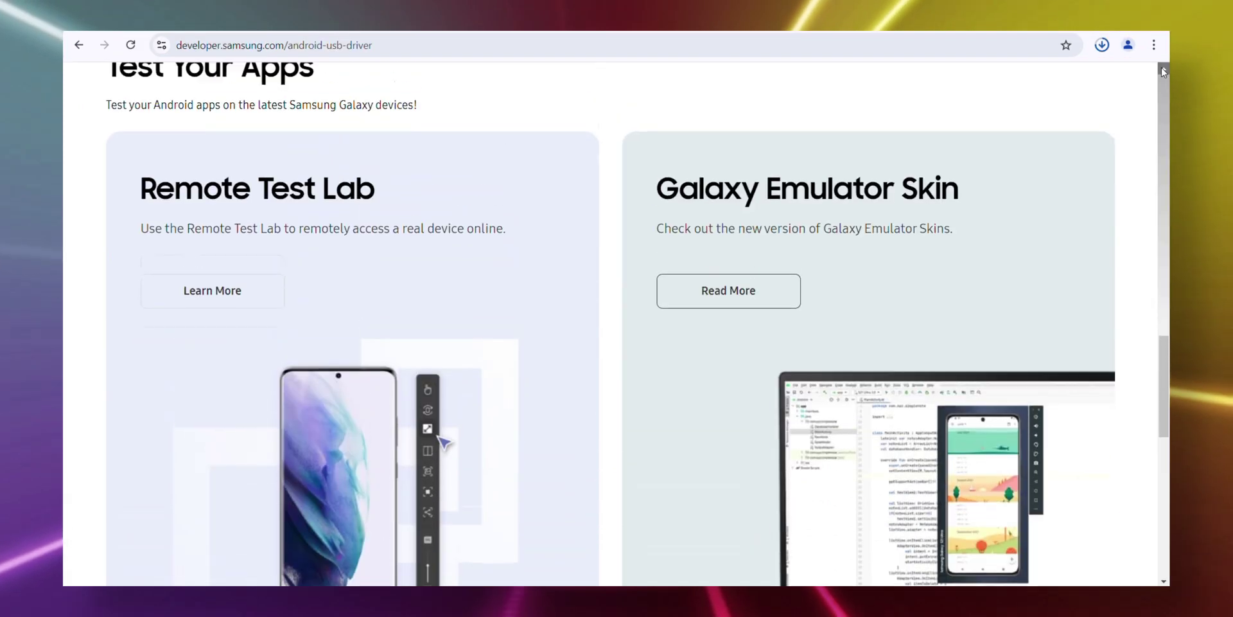
scroll(1164, 71, "up", 10)
scroll(1164, 71, "up", 8)
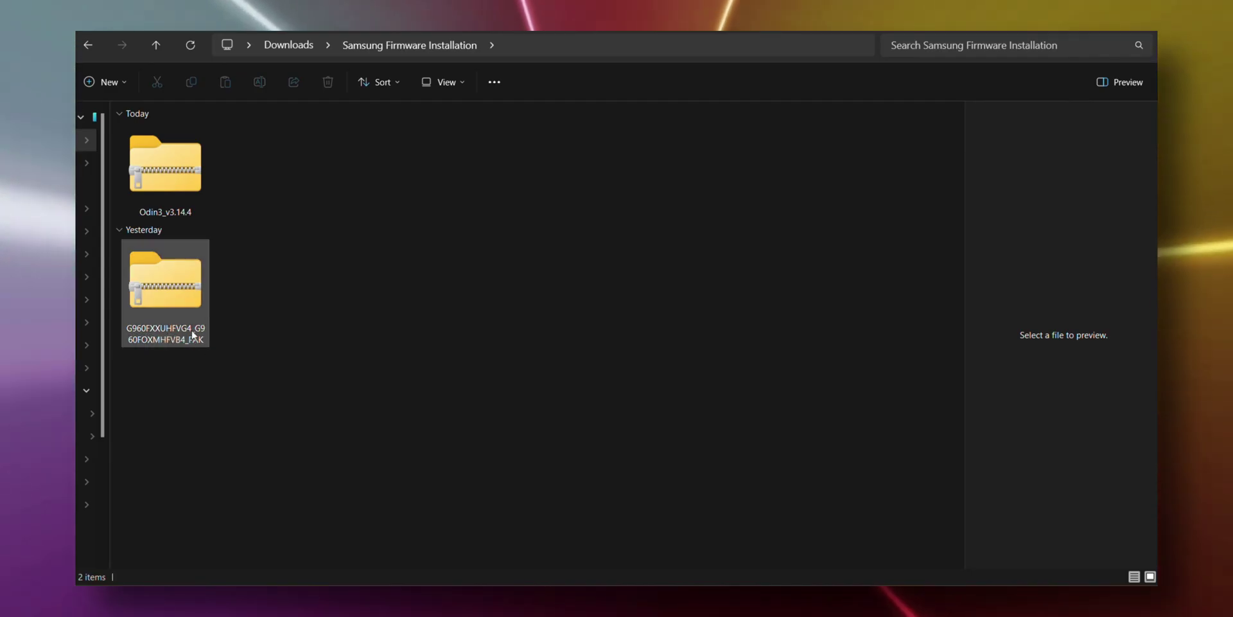
Extract the Odin3_v3.14.4 archive into its own folder within Samsung Firmware Installation
left_click(165, 168)
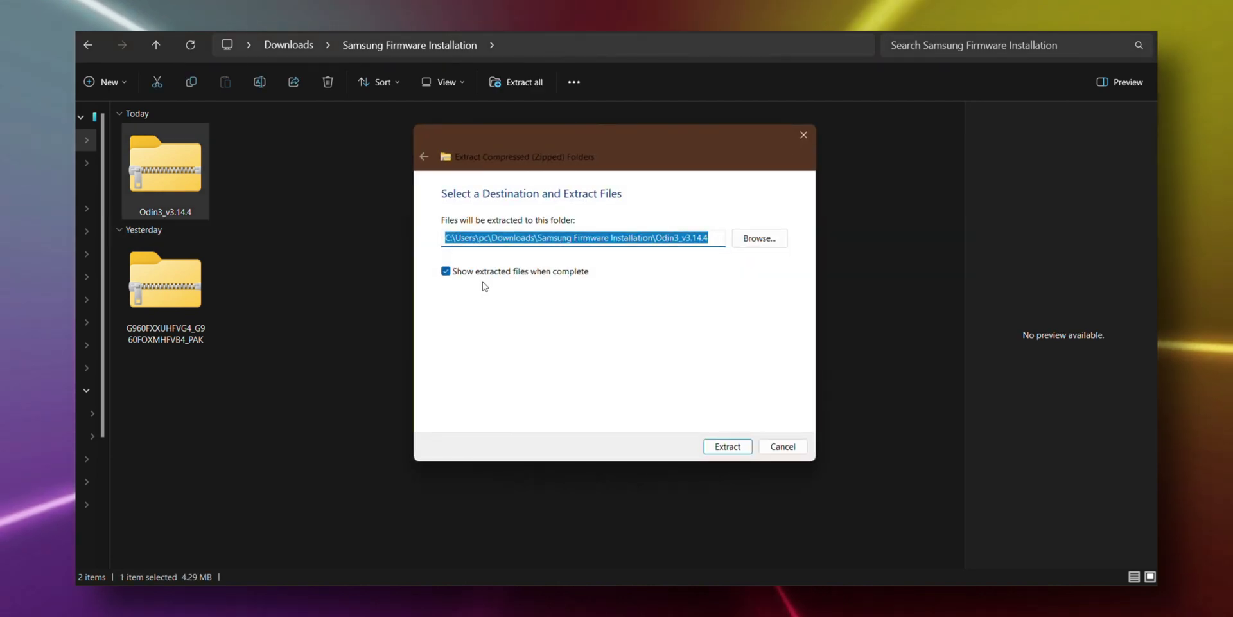
left_click(746, 446)
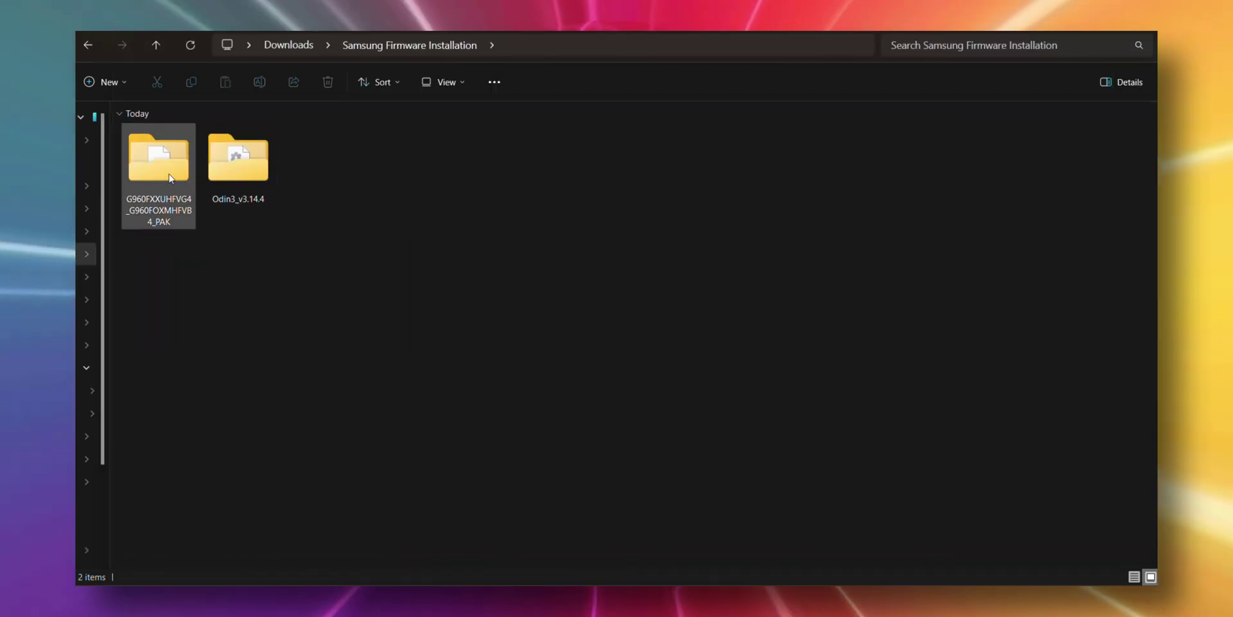
Open the extracted G960FXXUHFVG4_G960FOXMHFVB4_PAK firmware folder and select the CSC_OMC_OXM file
double_click(168, 172)
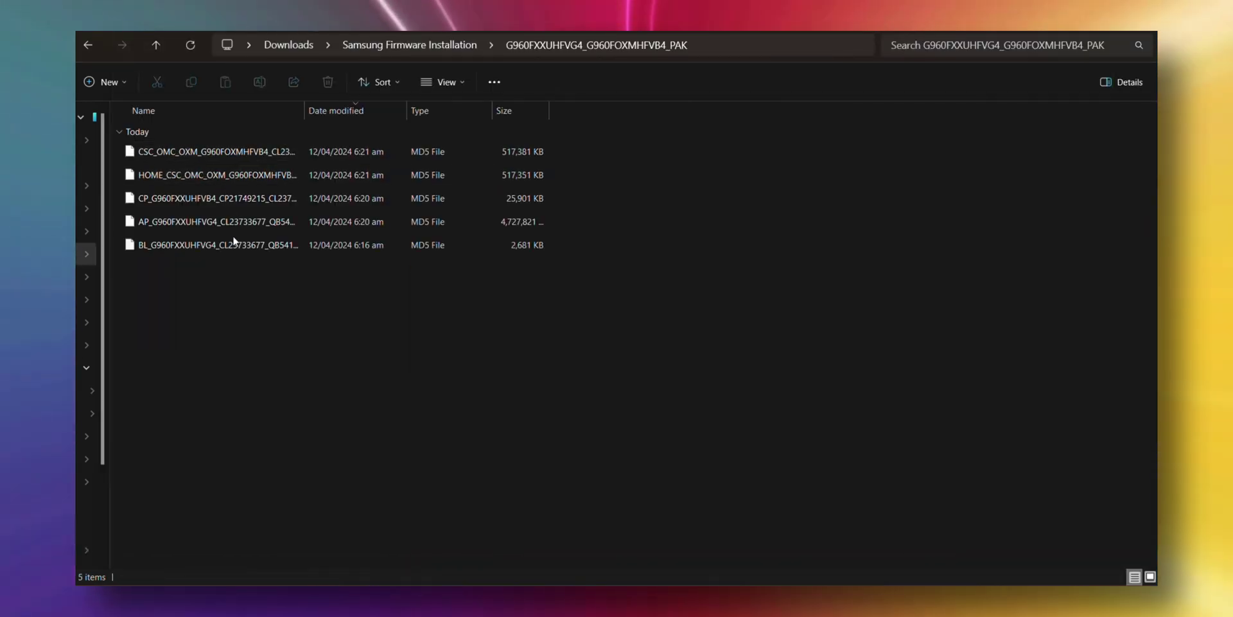
left_click(304, 153)
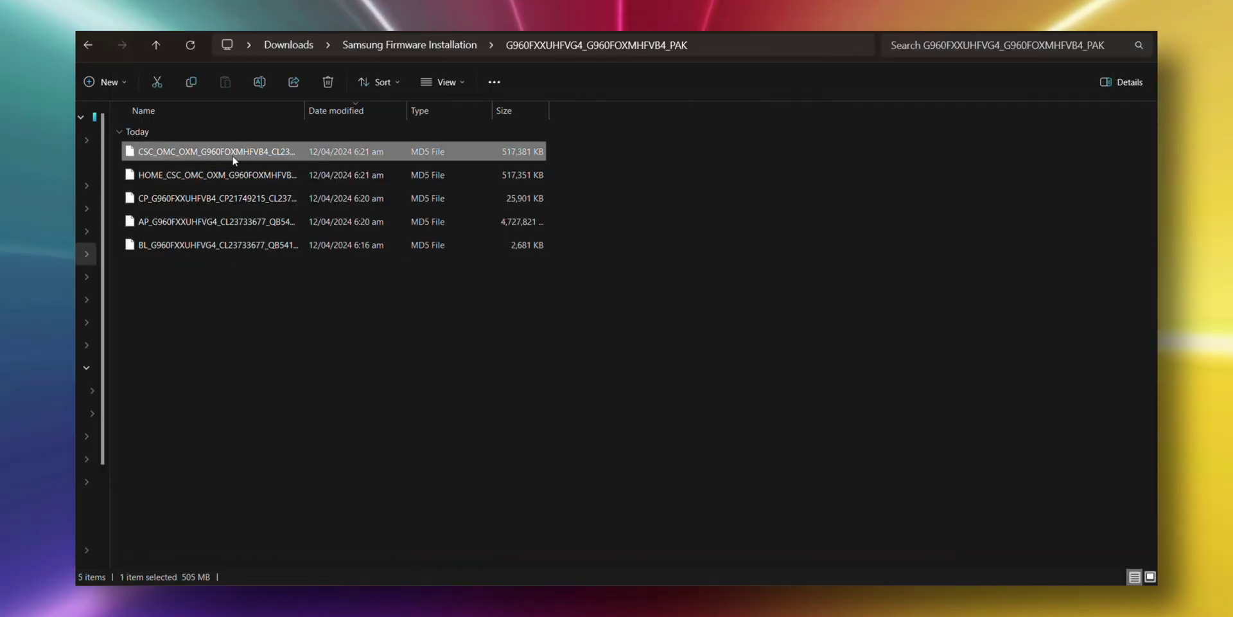
left_click(255, 152)
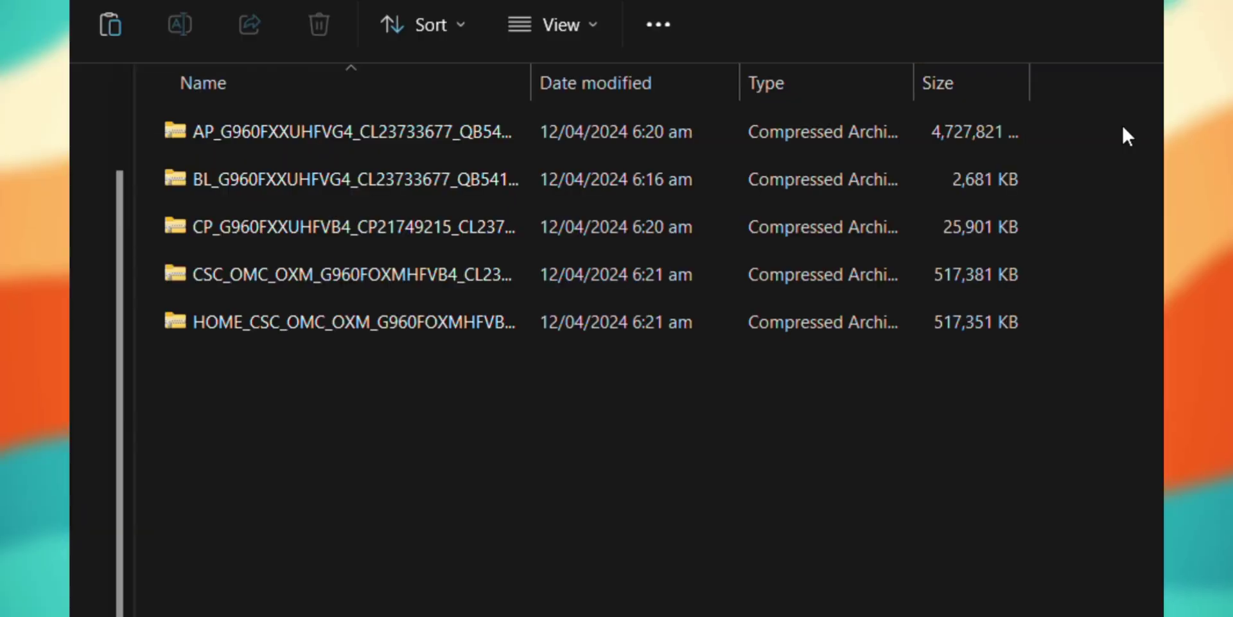
Examine the AP, BL, CP, CSC and HOME_CSC firmware files, singling out the HOME_CSC and CSC variants
left_click_drag(1123, 124, 986, 280)
left_click(1065, 441)
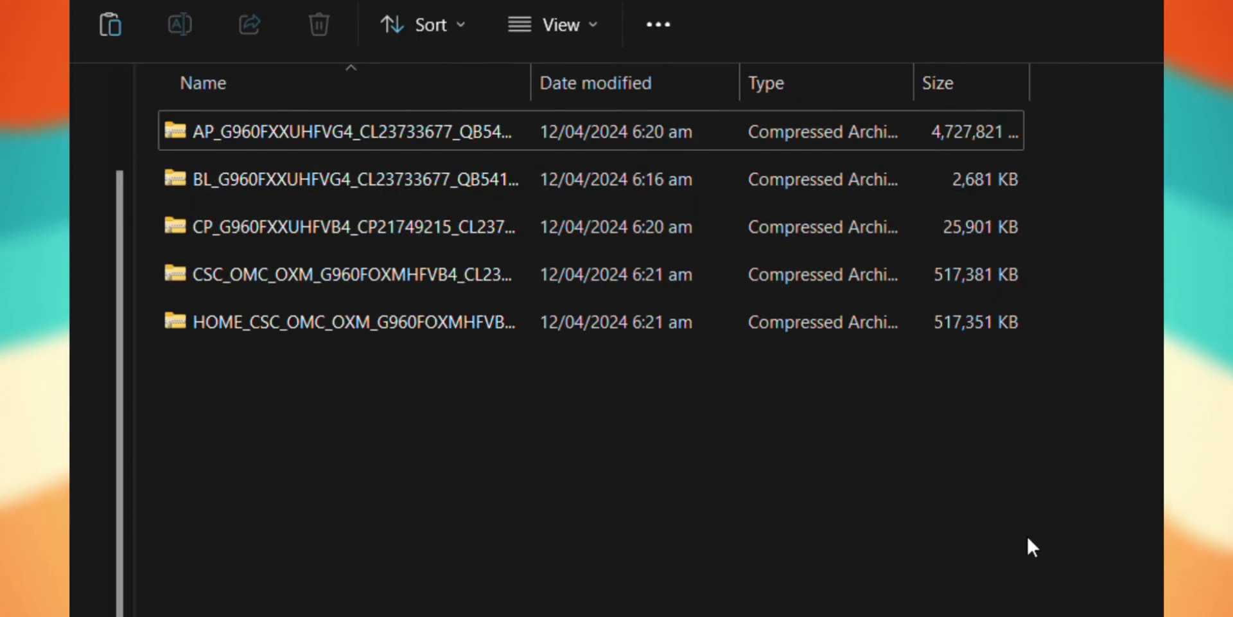
left_click(358, 334)
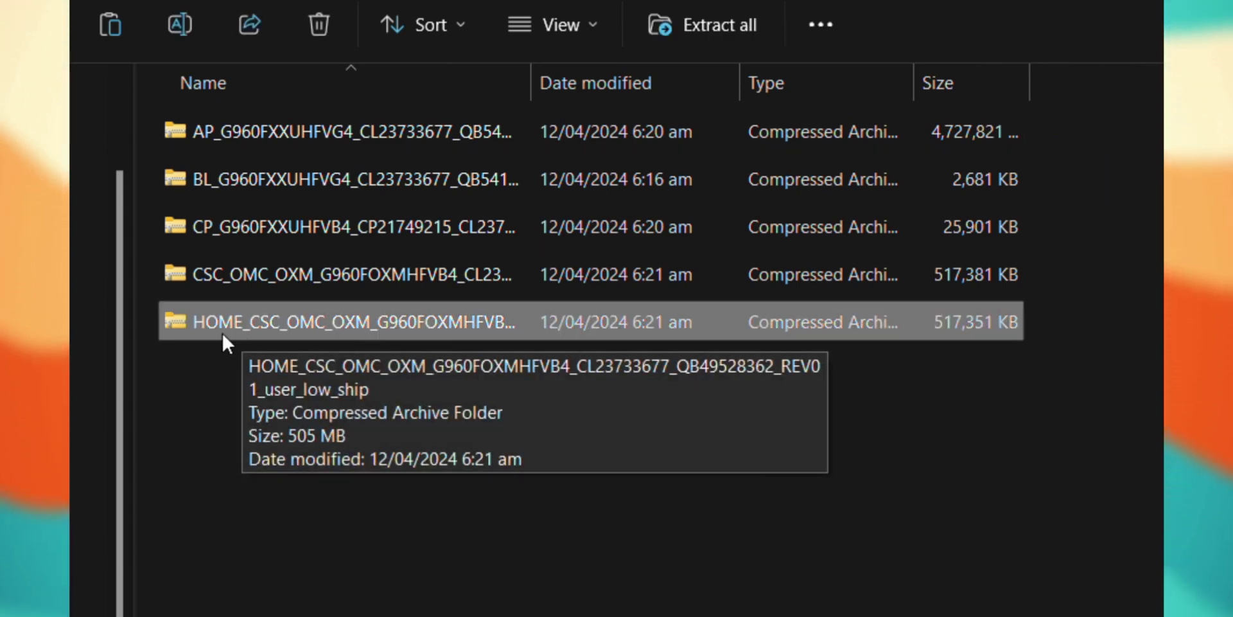
left_click(253, 437)
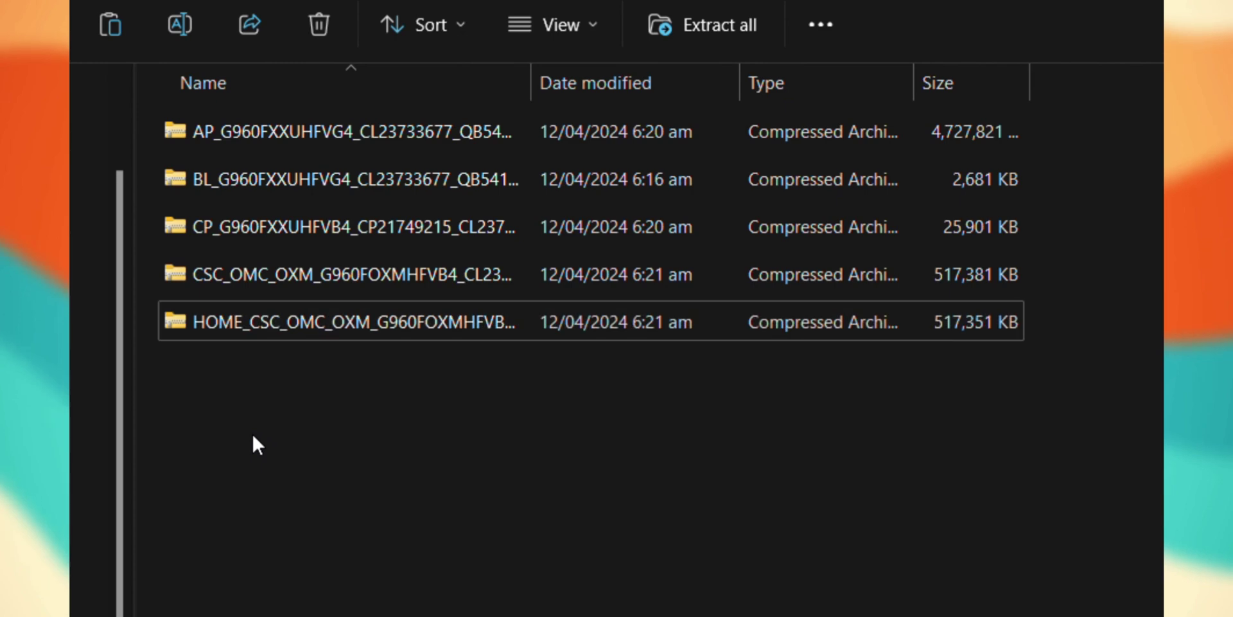
left_click(243, 282)
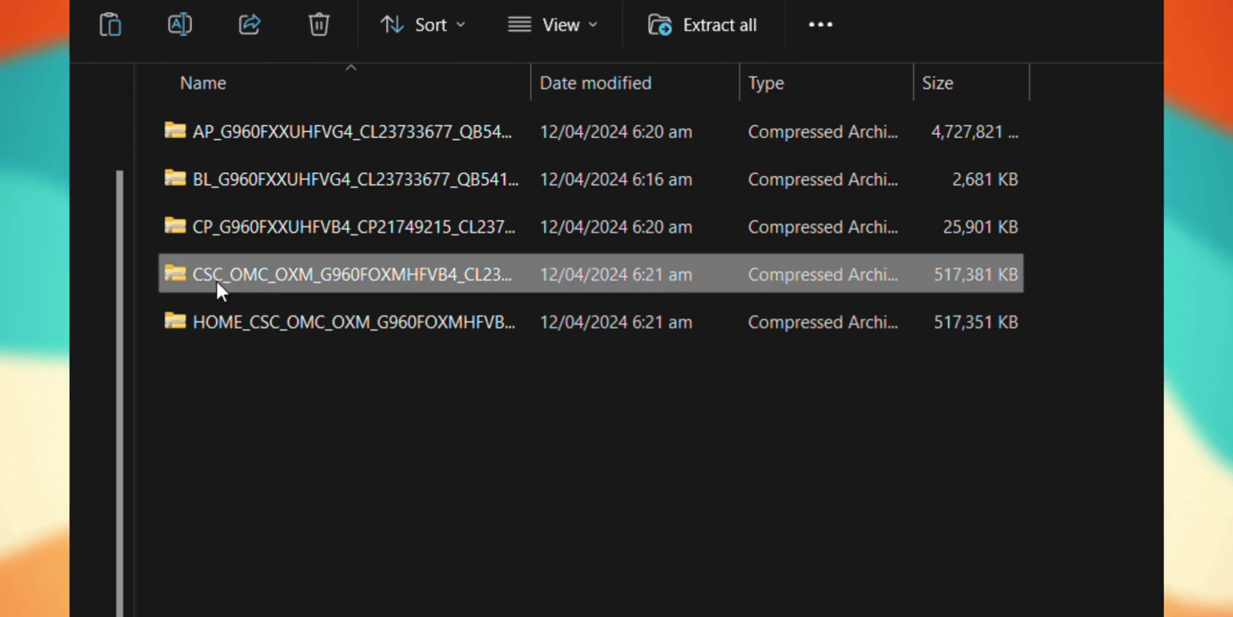
left_click(249, 422)
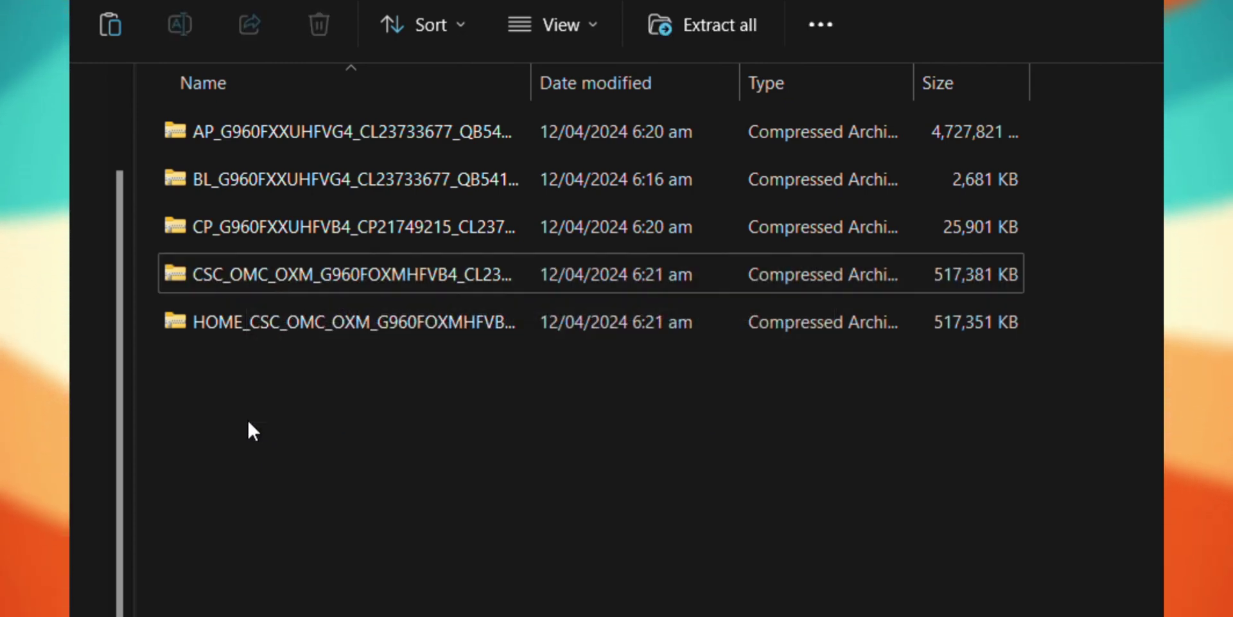
left_click_drag(1082, 318, 878, 133)
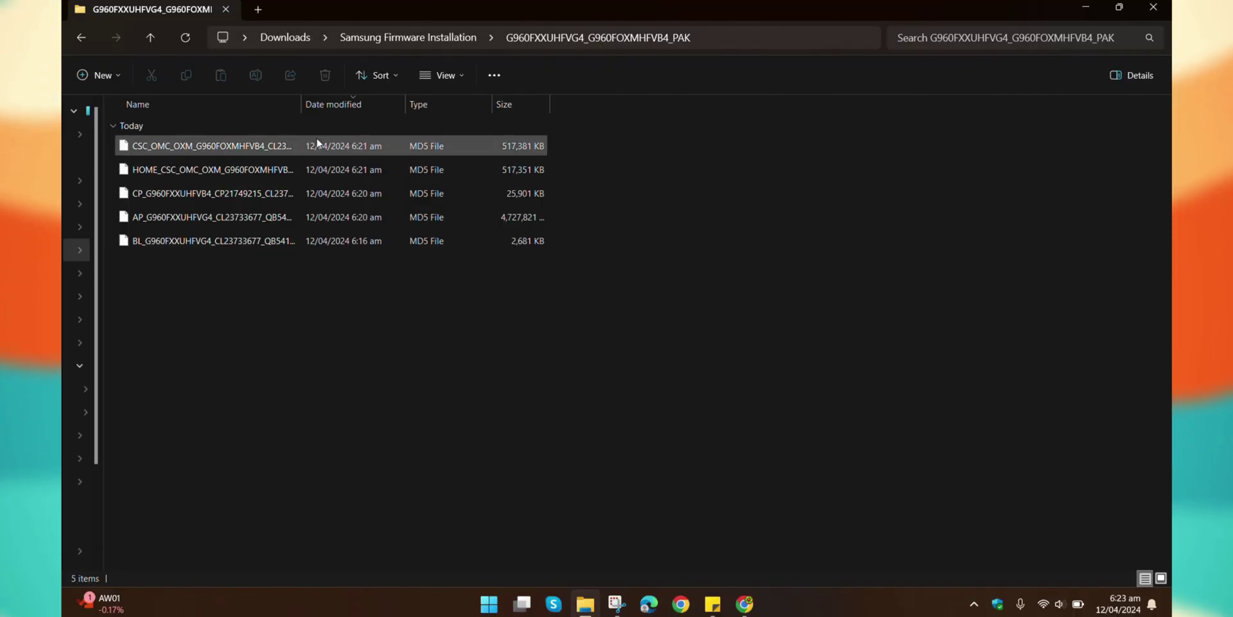
Rename the CSC, HOME_CSC, CP, AP and BL firmware files to remove the .md5 extension
left_click(229, 149)
left_click(489, 147)
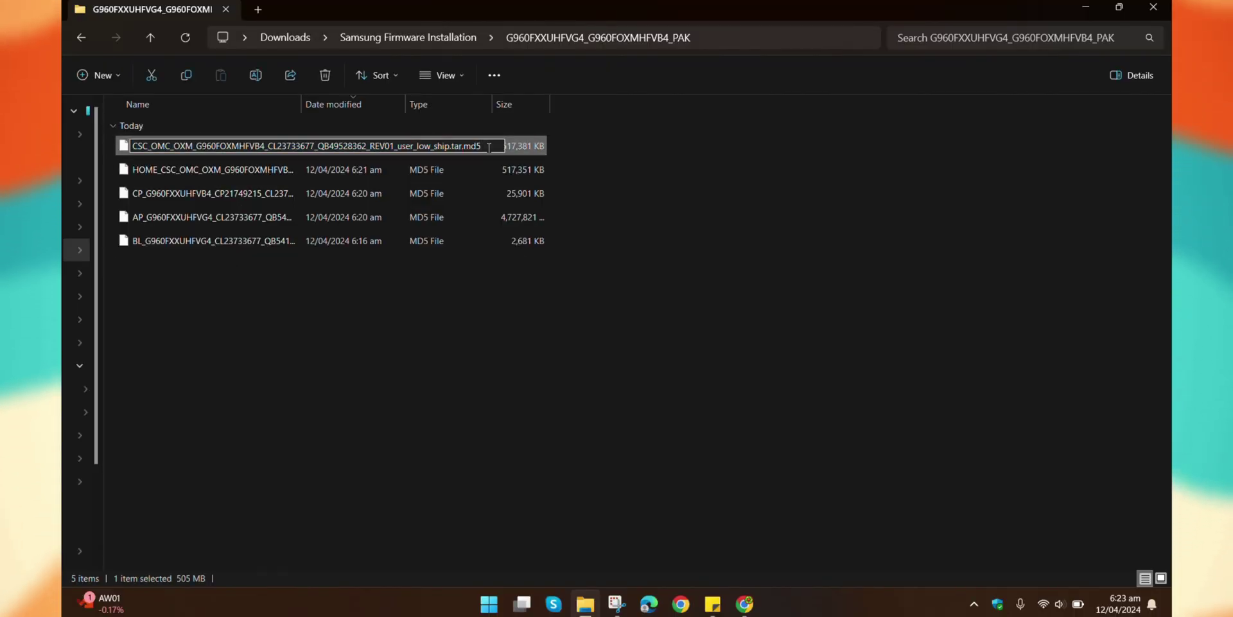
key("Return")
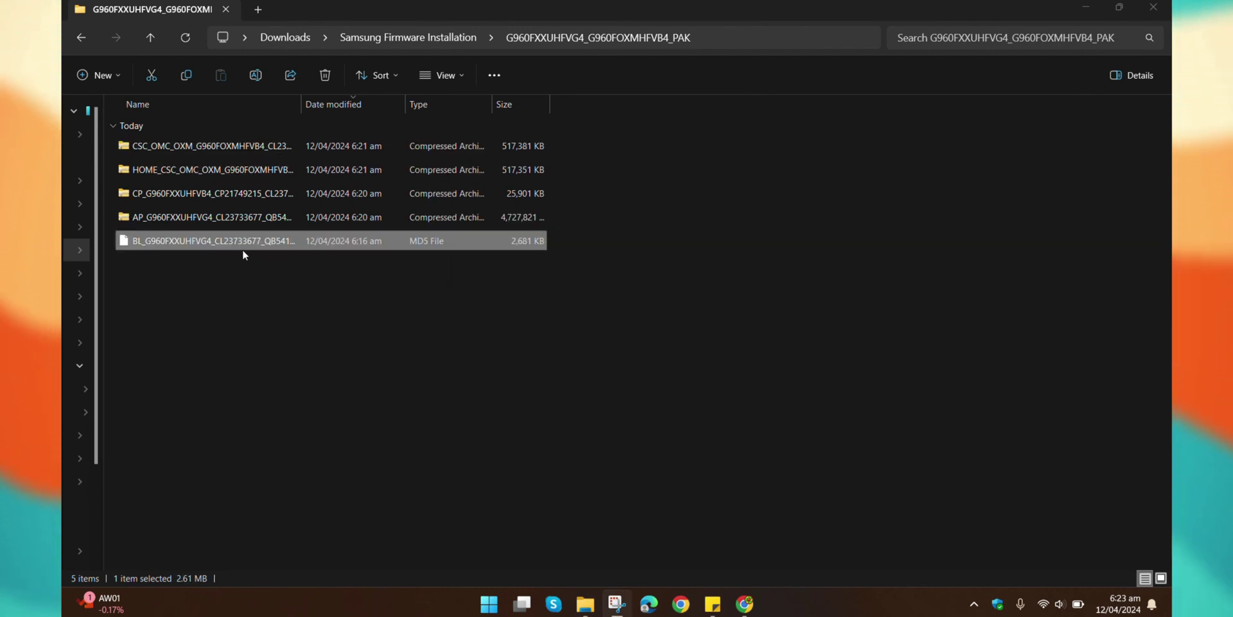
left_click(443, 240)
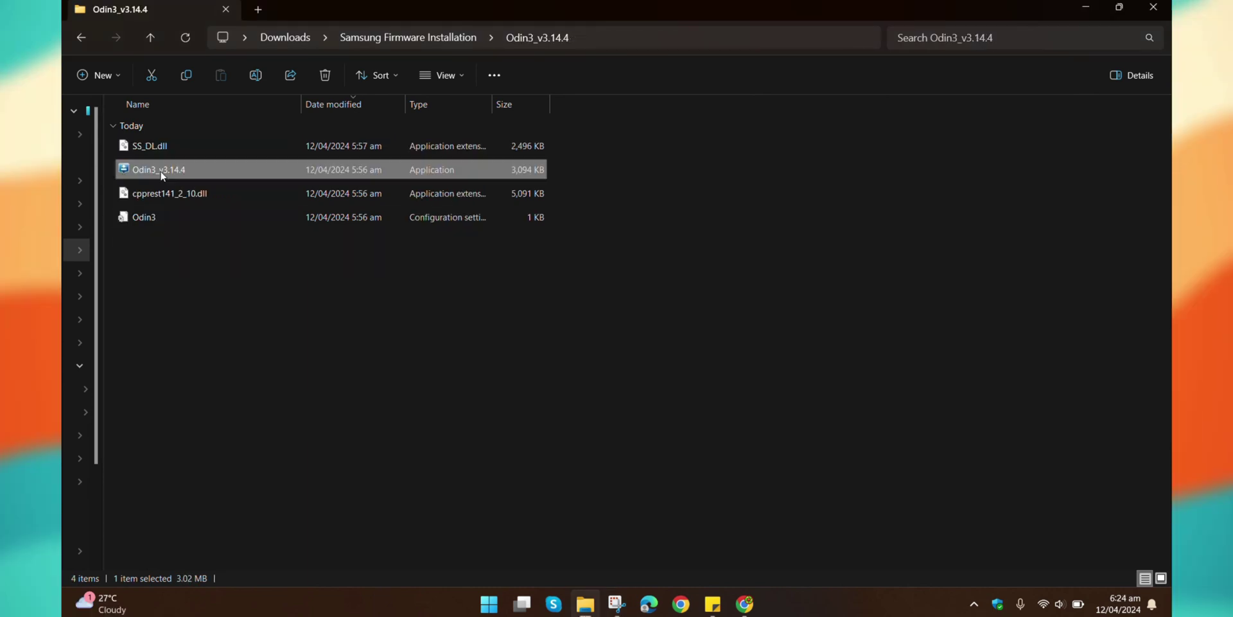
Launch the Odin3_v3.14.4 application as administrator and acknowledge its startup warning
right_click(160, 170)
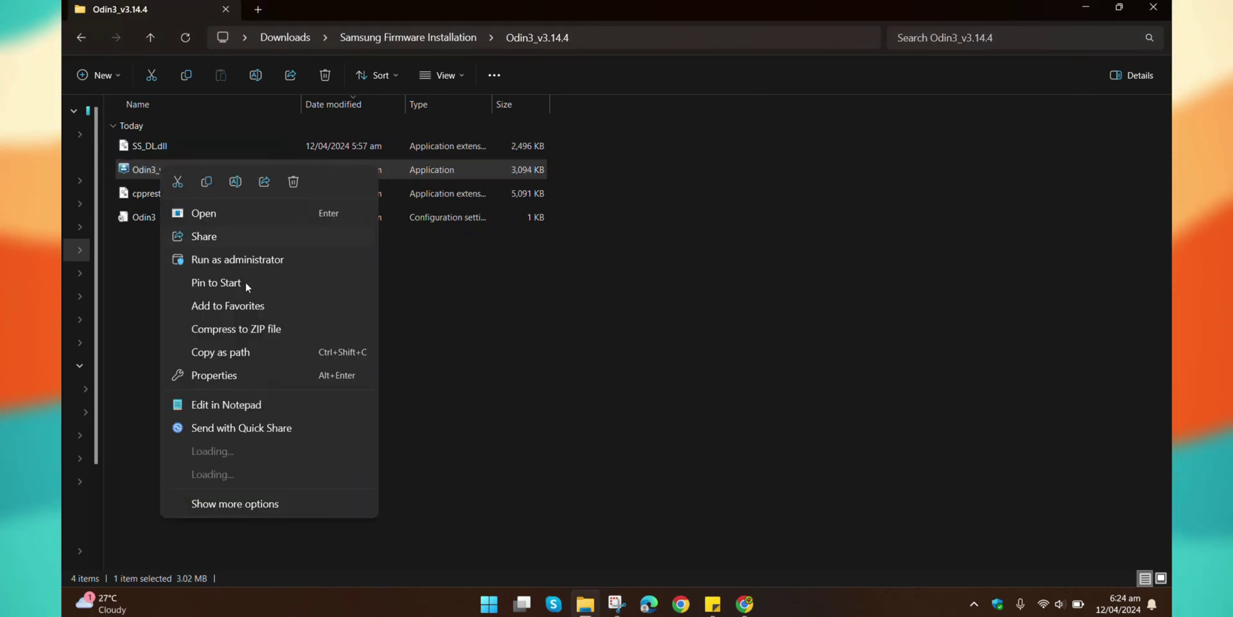
left_click(226, 260)
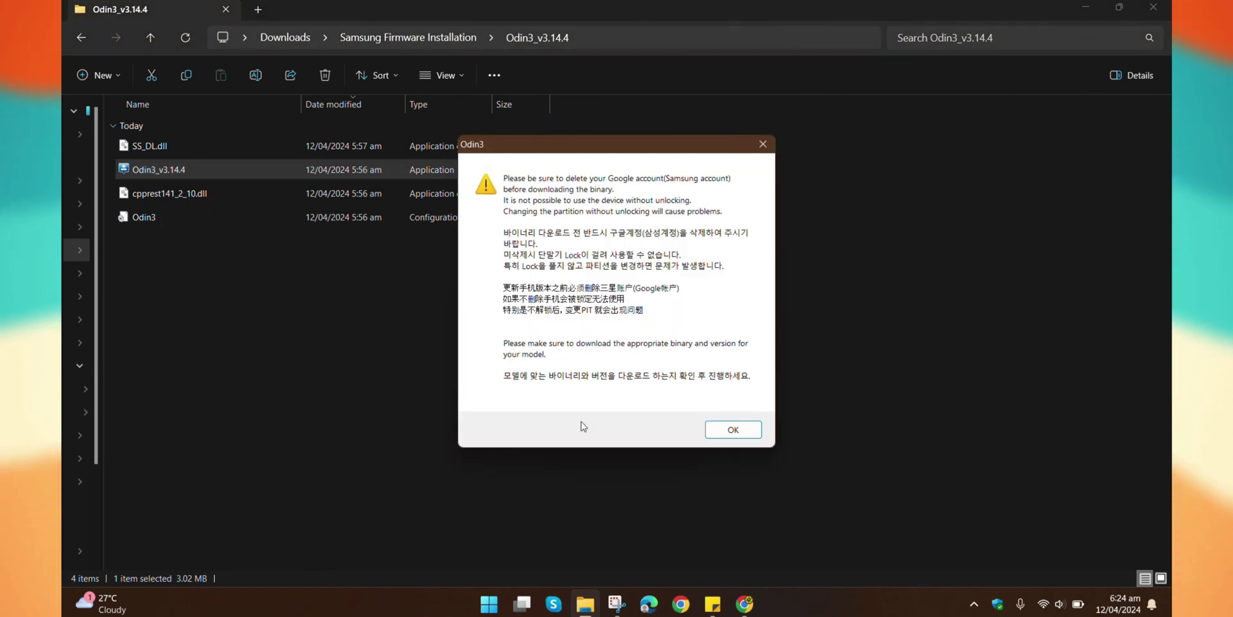
key("Return")
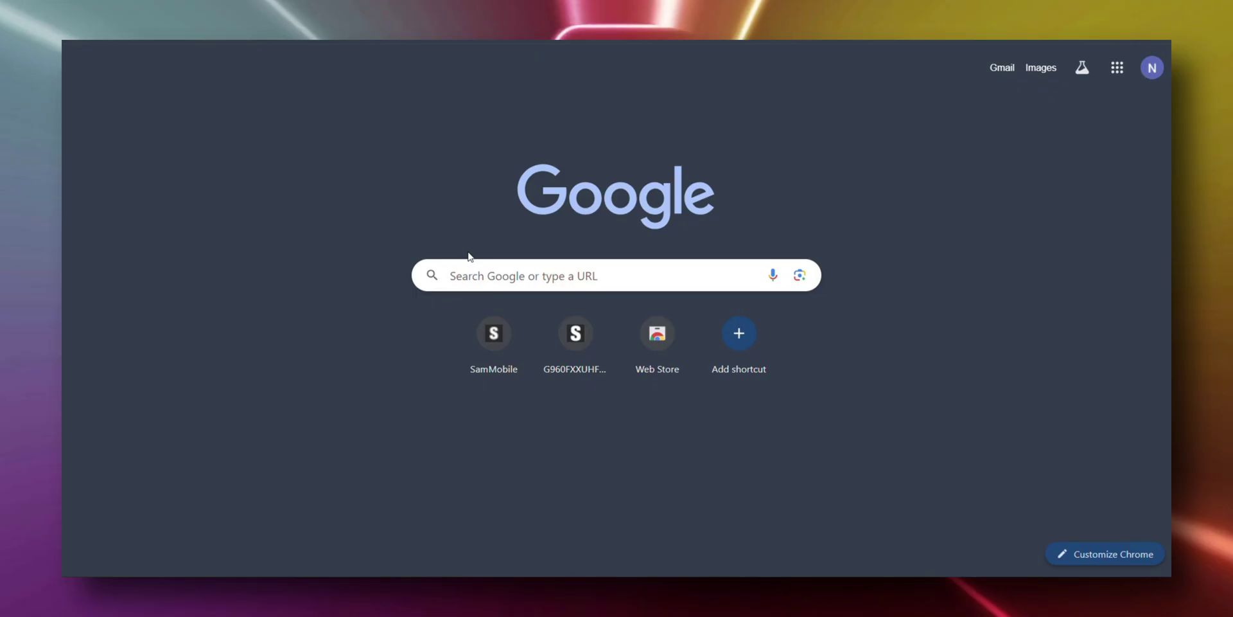
Switch to Chrome and enter the Google query "how to boot into download mode on samsung s9"
left_click(476, 277)
type("how to")
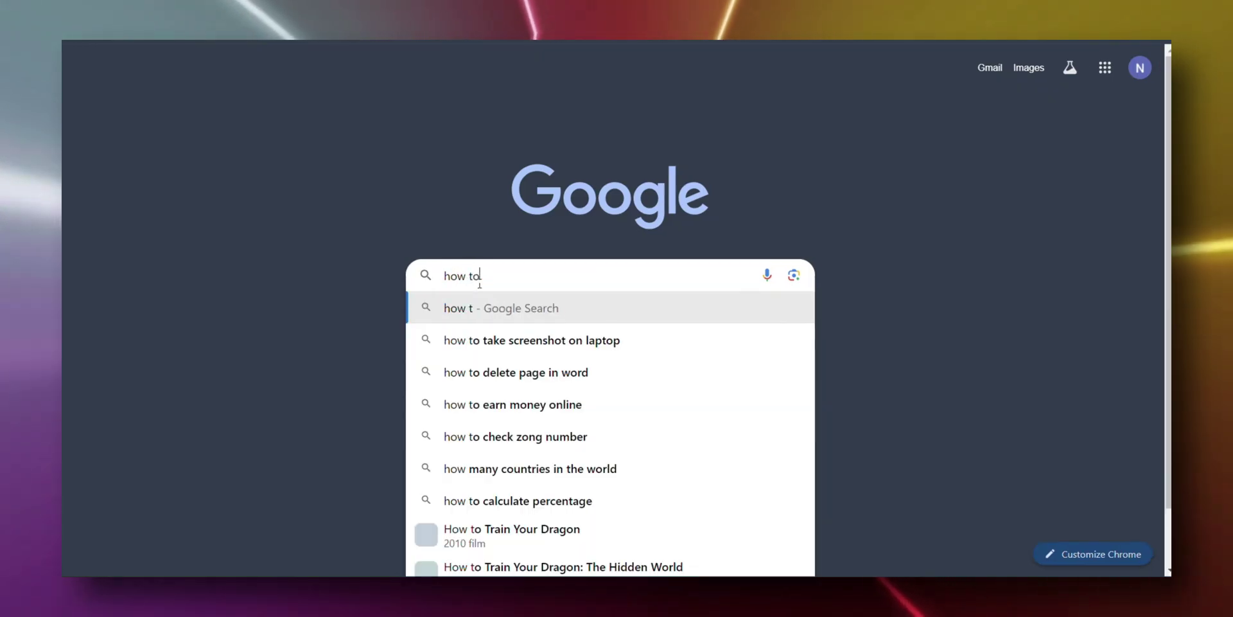
type(" boot into download")
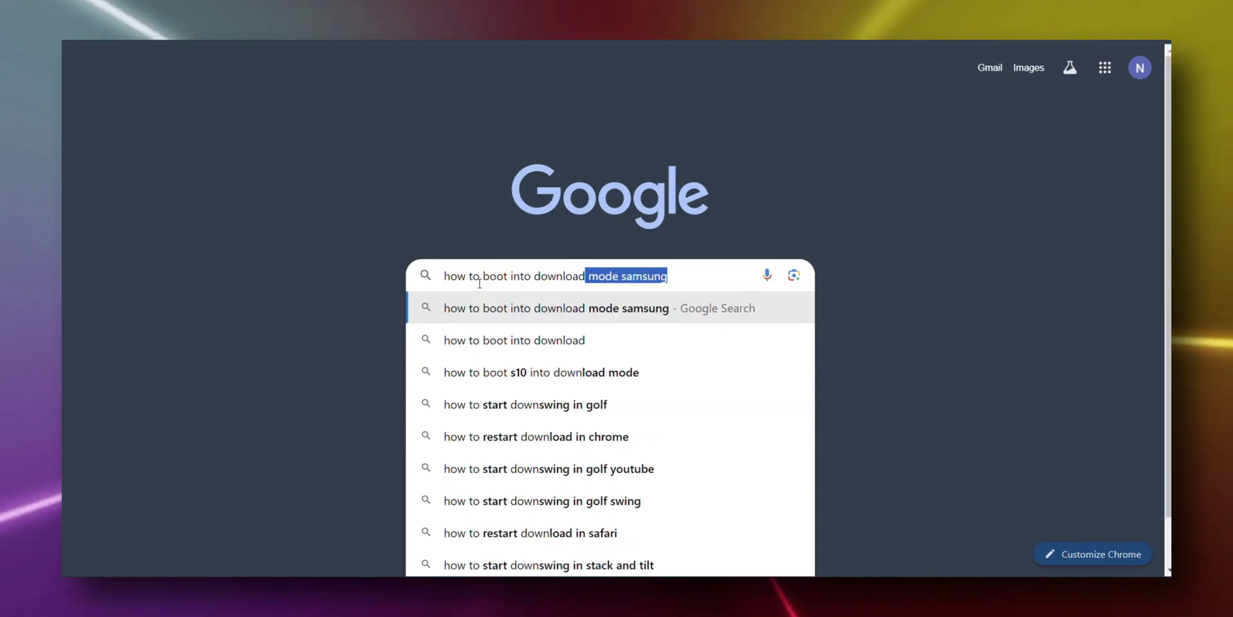
type(" mode on samsung ")
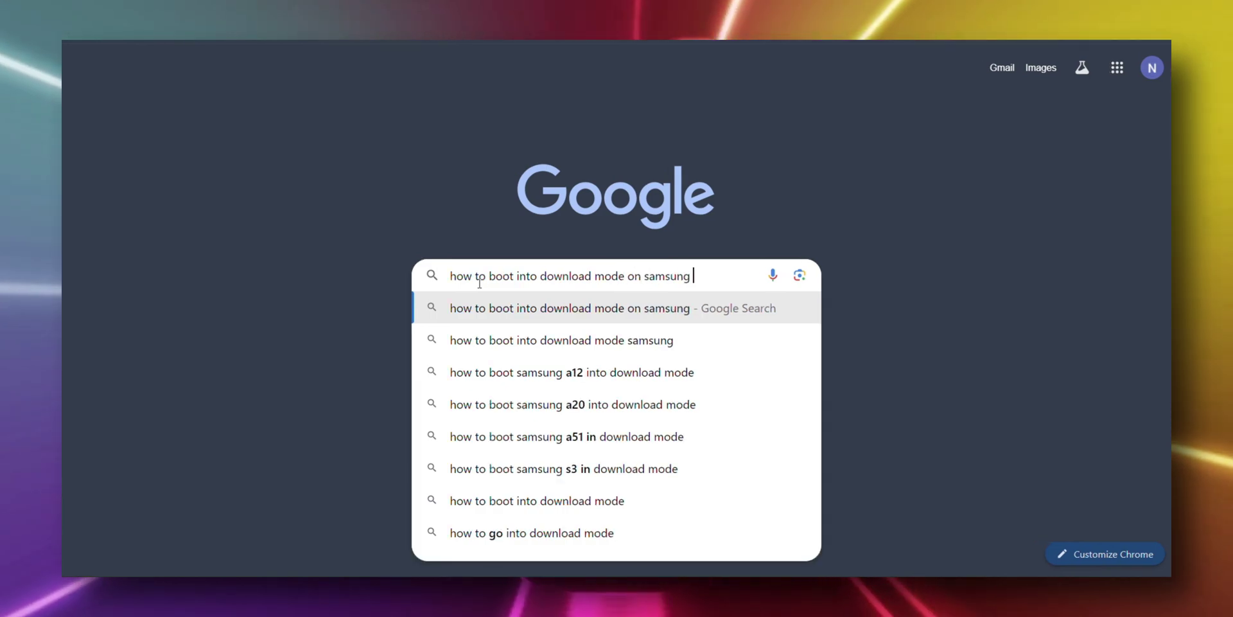
type("s9")
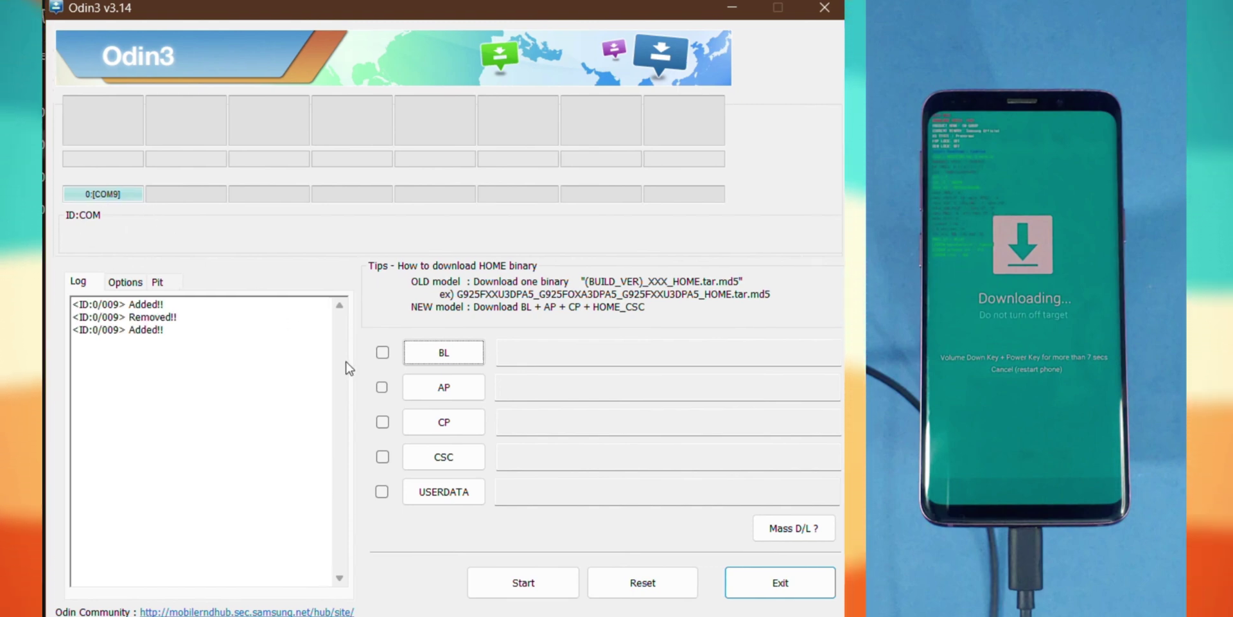
In Odin3, load the BL_G960FXXUHFVG4 file into the BL slot and the AP_G960FXXUHFVG4 file into the AP slot
left_click(455, 349)
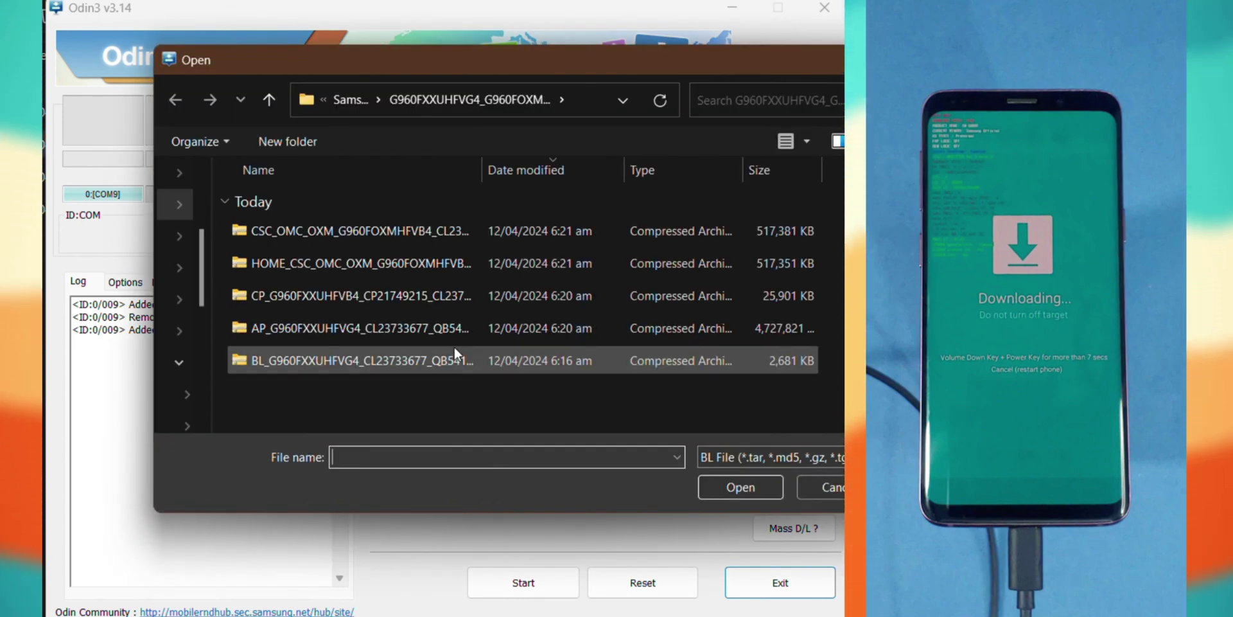
left_click(393, 360)
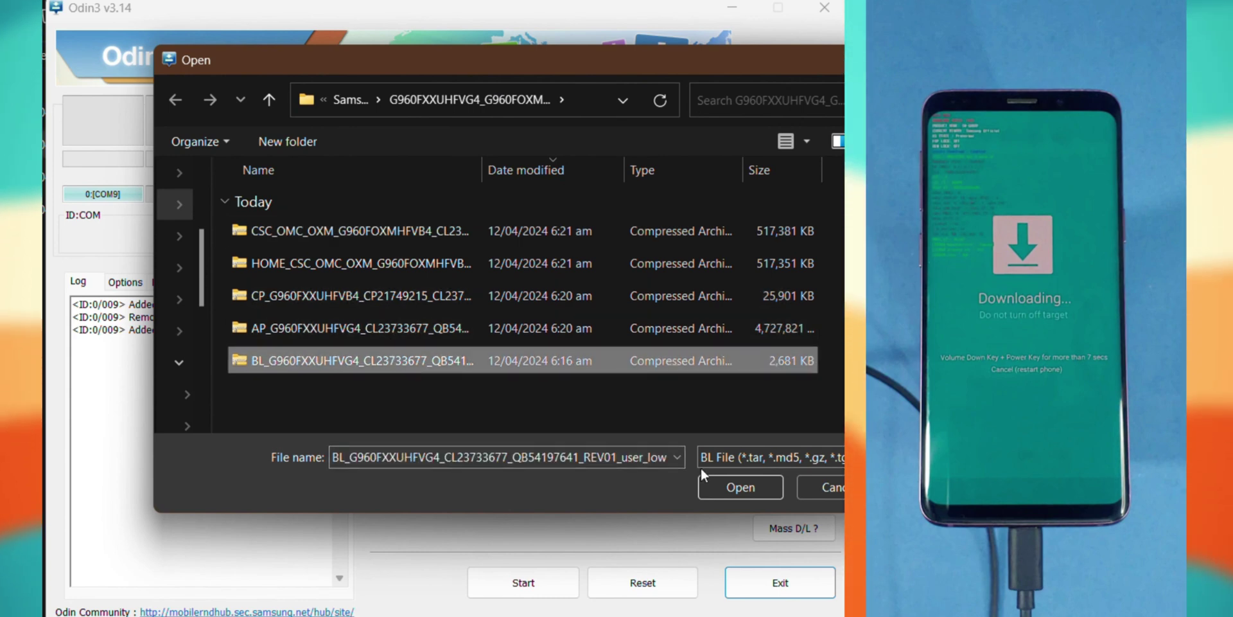
left_click(741, 487)
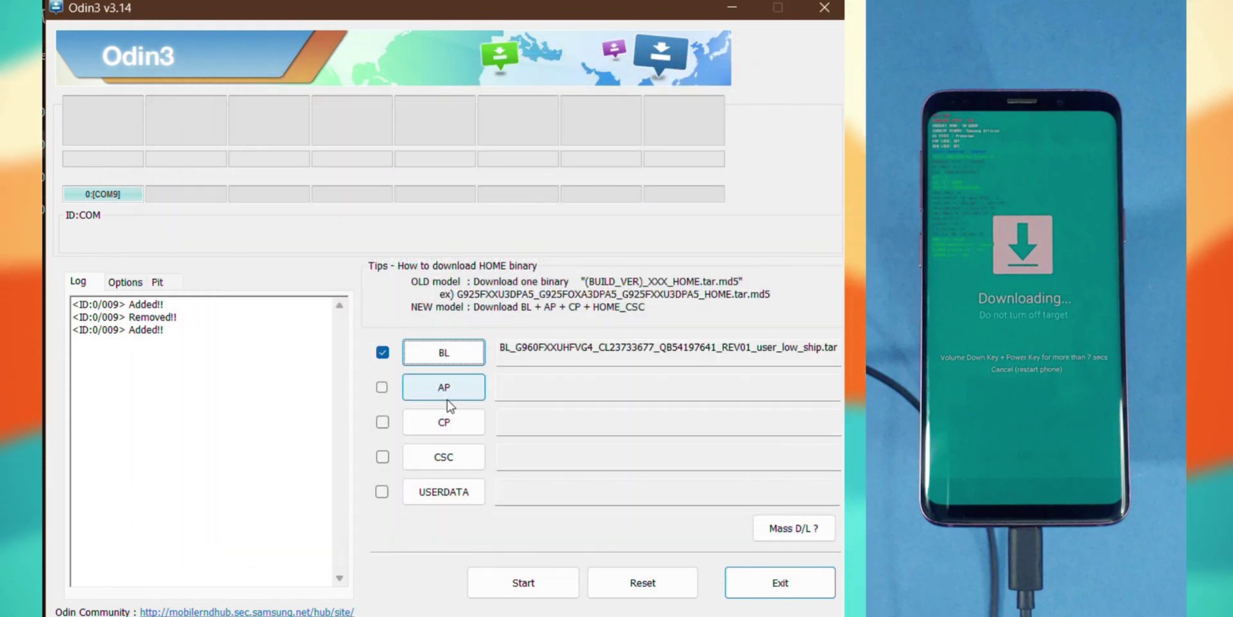
left_click(446, 399)
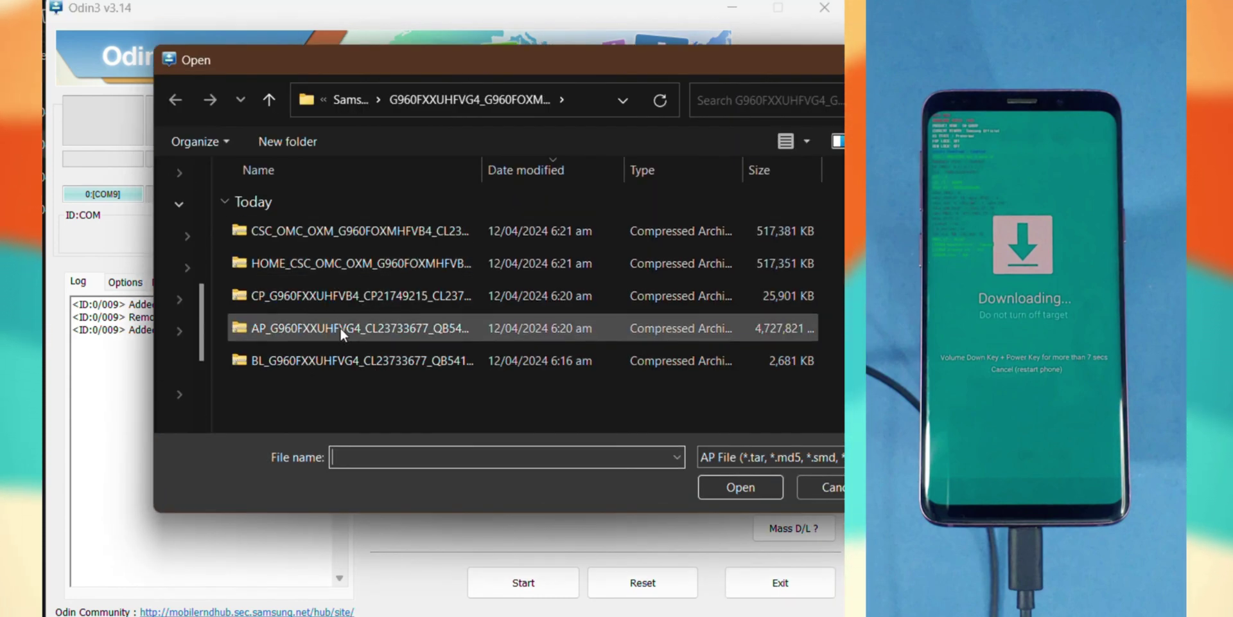
left_click(342, 331)
left_click(742, 490)
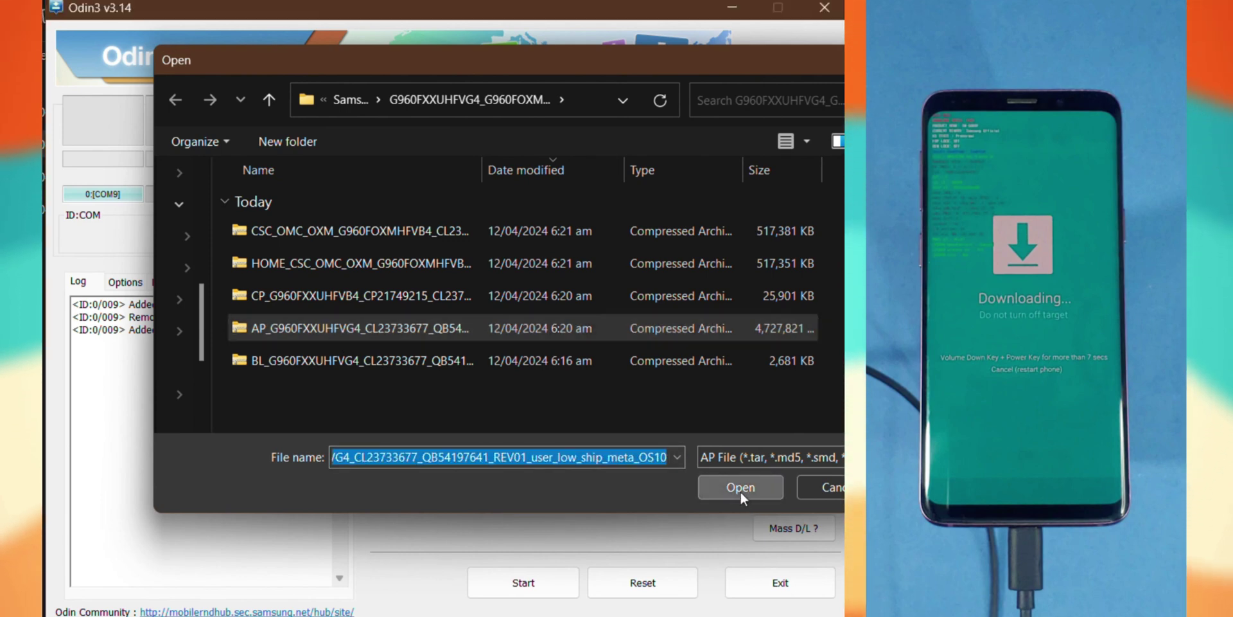
Load the CP_G960FXXUHFVB4 firmware file into the CP slot
left_click(455, 429)
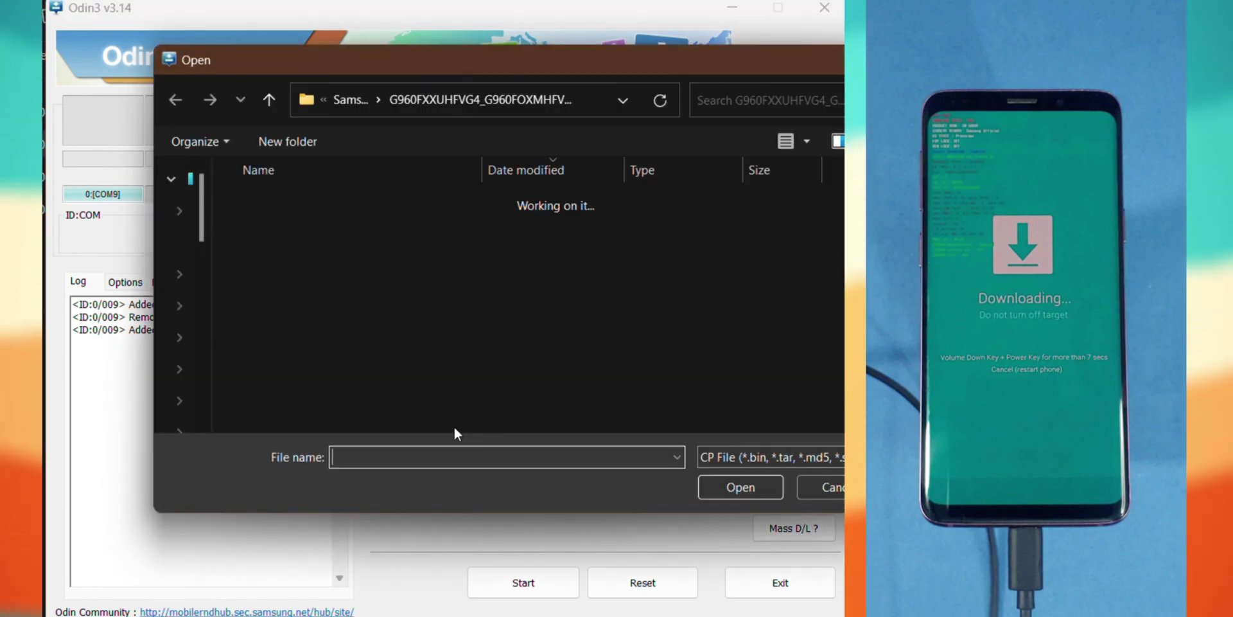
left_click(330, 298)
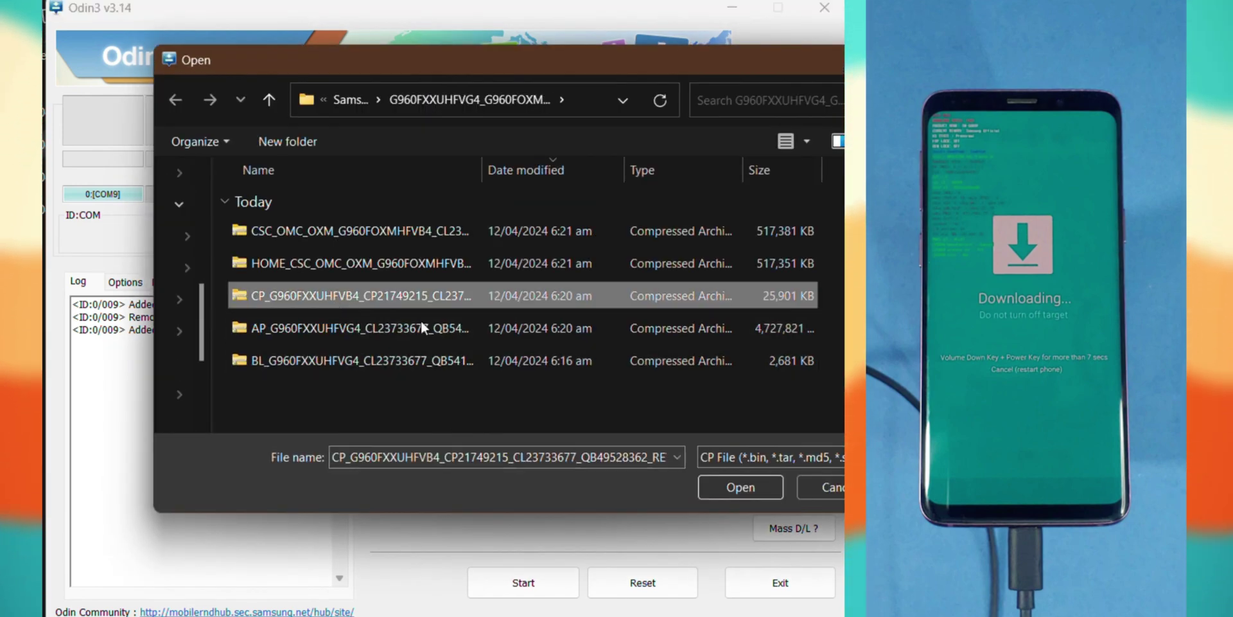
left_click(721, 496)
Load the CSC_OMC_OXM_G960FOXMHFVB4 file, not the HOME_CSC variant, into the CSC slot and start flashing the phone
left_click(463, 455)
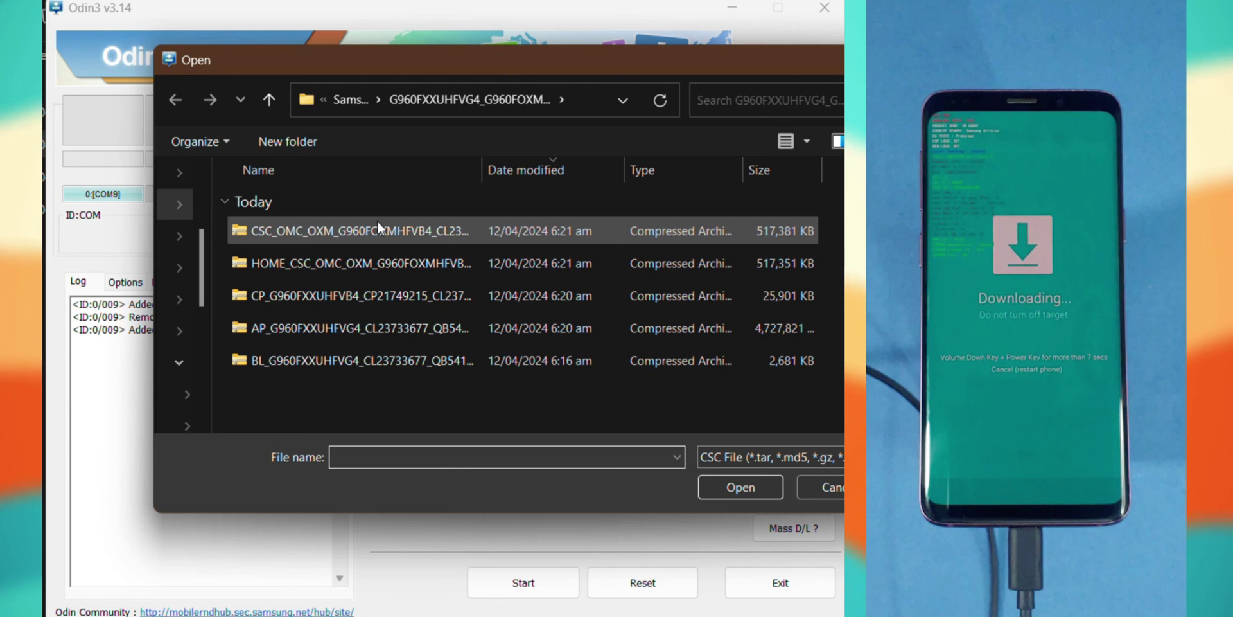
left_click(376, 224)
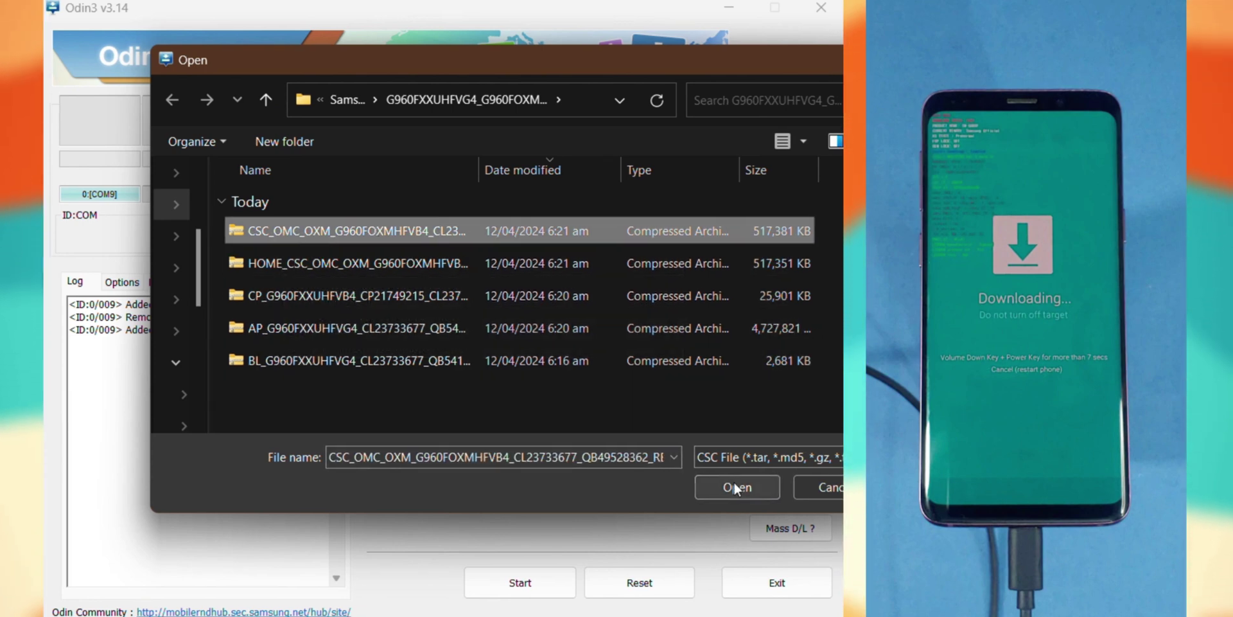
left_click(734, 483)
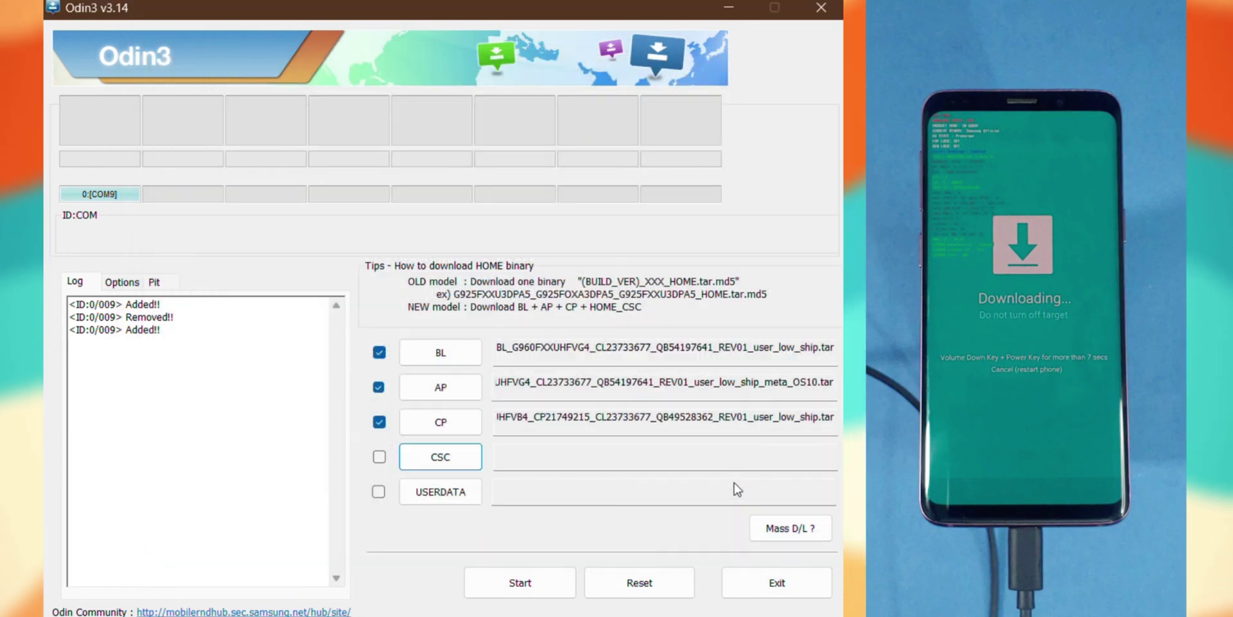
left_click(544, 585)
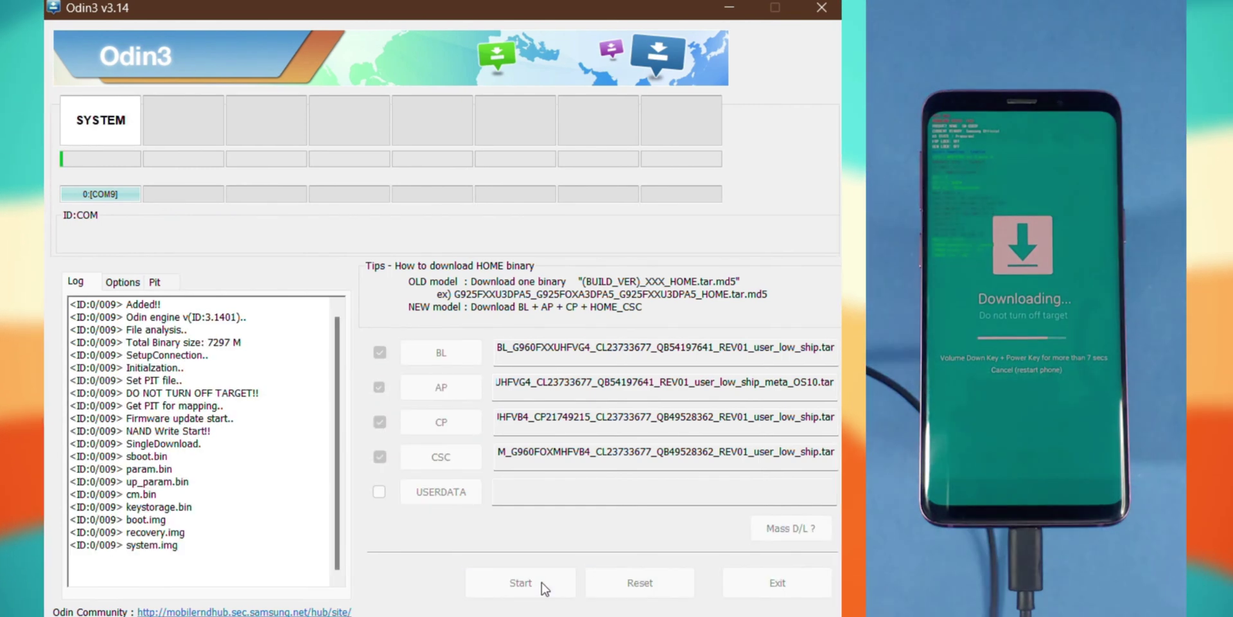